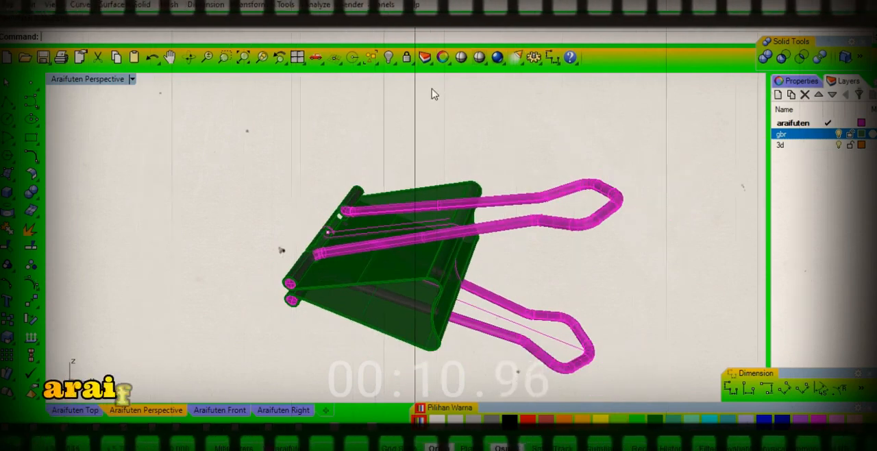
pyautogui.moveTo(383, 289); pyautogui.dragTo(415, 303, button='right')
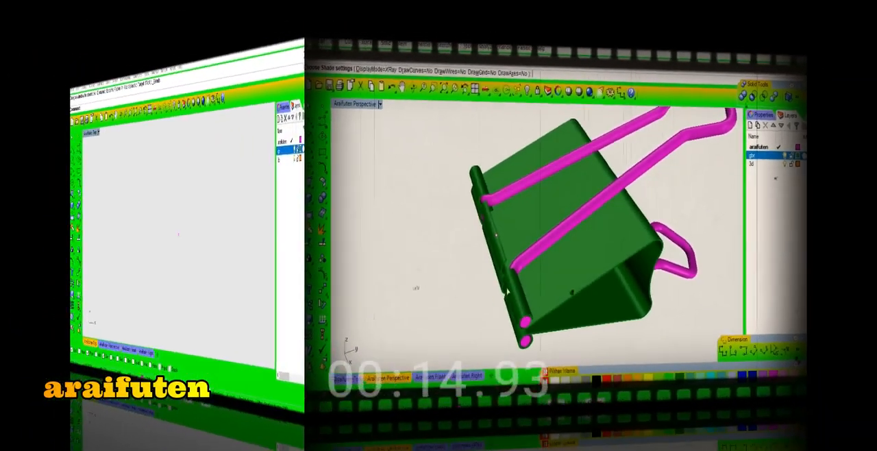
# Draw a horizontal line extending 6 mm to both sides of its midpoint
pyautogui.write('line')
pyautogui.press('Return')
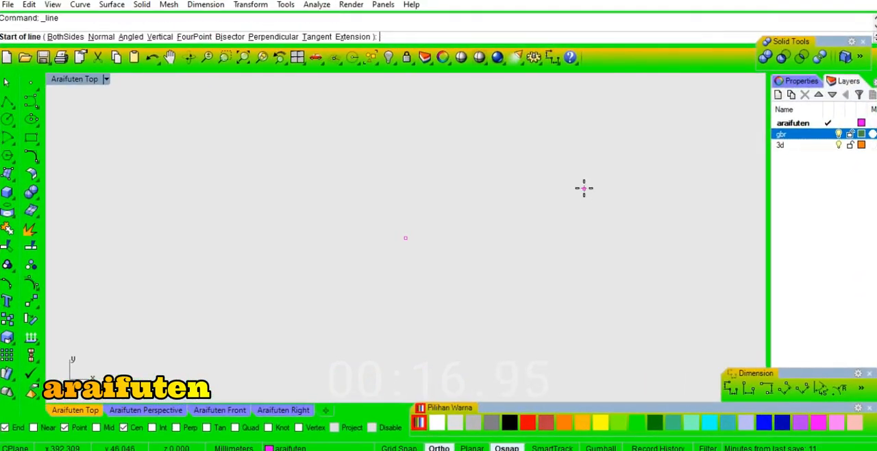
pyautogui.click(411, 237)
pyautogui.write('b')
pyautogui.press('Return')
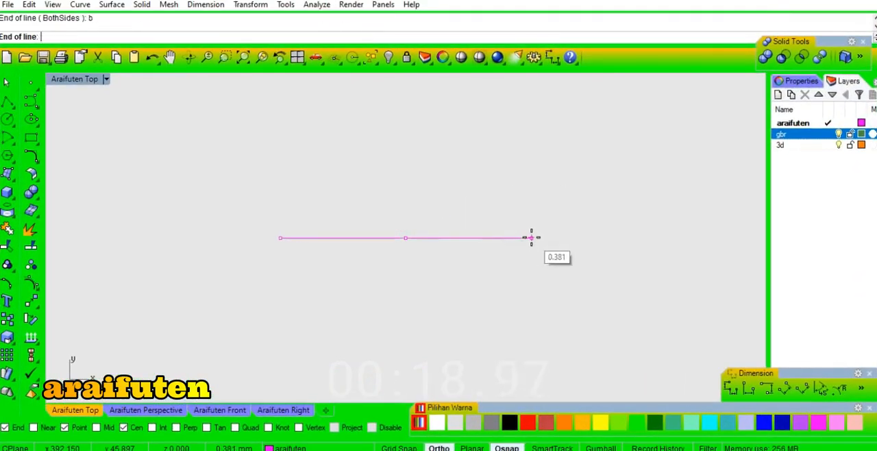
pyautogui.write('6')
pyautogui.press('Return')
pyautogui.scroll(-15, 606, 231)
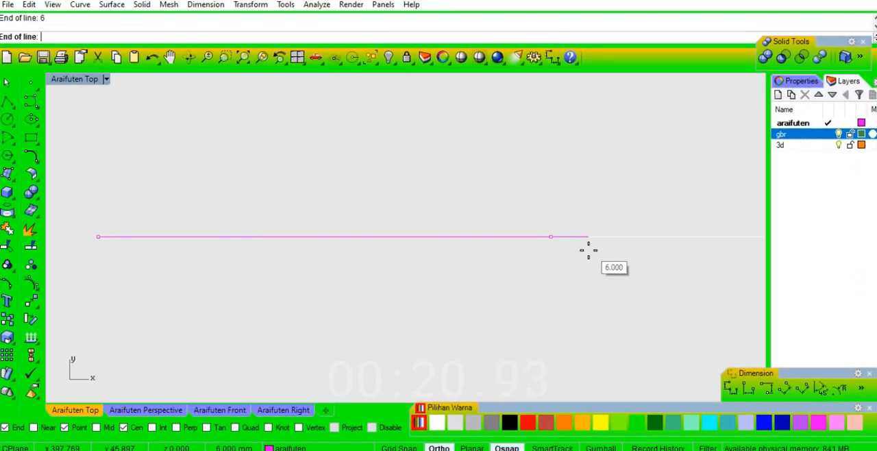
pyautogui.click(694, 286)
pyautogui.moveTo(693, 282); pyautogui.dragTo(525, 248, button='right')
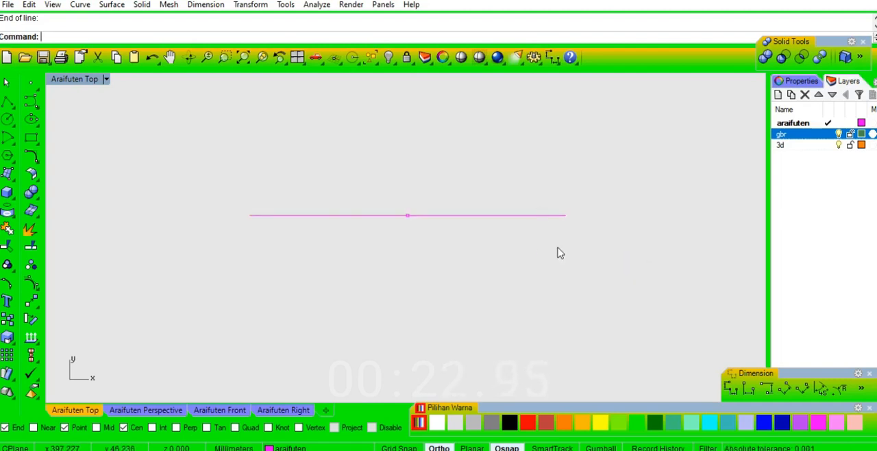
# Check the horizontal line's length between its two endpoints with a linear dimension
pyautogui.click(730, 389)
pyautogui.click(565, 215)
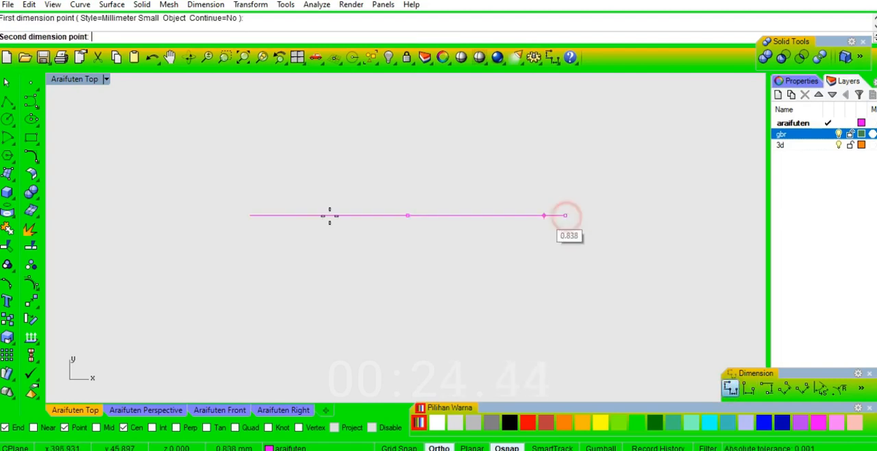
pyautogui.click(250, 215)
pyautogui.press('Escape')
# Offset the horizontal line downward to create a second parallel line
pyautogui.moveTo(519, 250); pyautogui.dragTo(518, 250)
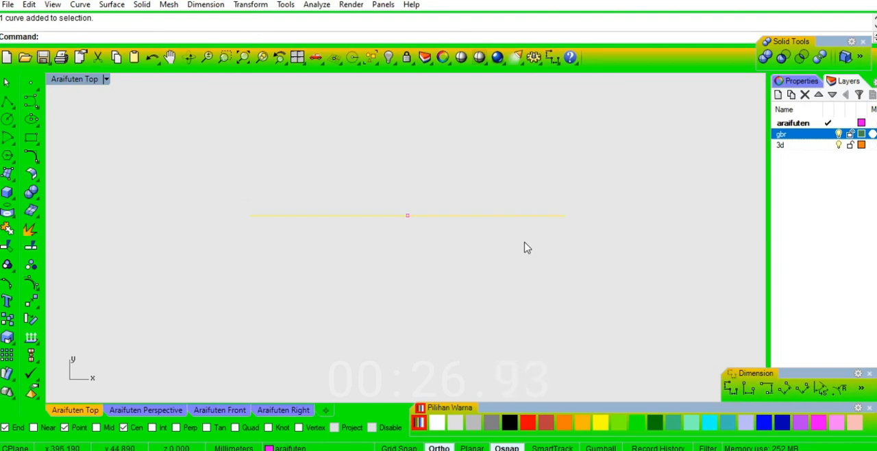
pyautogui.write('o')
pyautogui.press('Return')
# Offset the lower horizontal line 6 mm further down to add a third parallel line
pyautogui.press('Return')
pyautogui.click(545, 292)
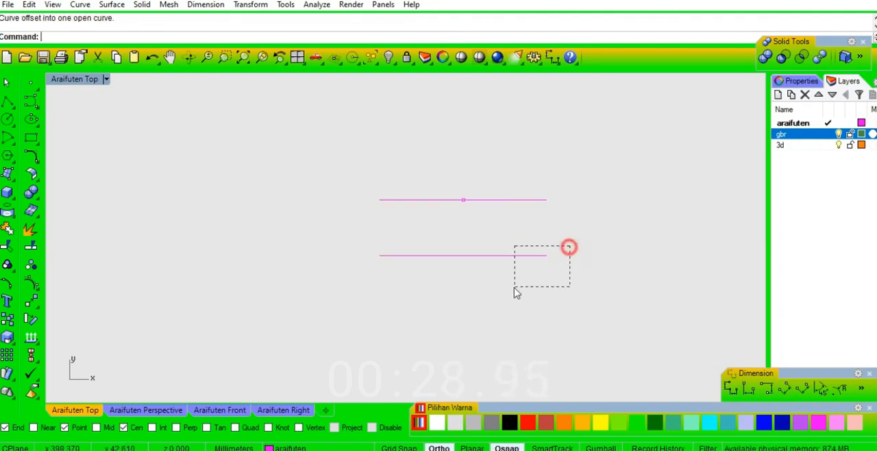
pyautogui.moveTo(516, 287); pyautogui.dragTo(515, 288)
pyautogui.write('o')
pyautogui.press('Return')
pyautogui.write('6')
pyautogui.press('Return')
pyautogui.click(553, 319)
pyautogui.scroll(-8, 512, 184)
pyautogui.click(583, 204)
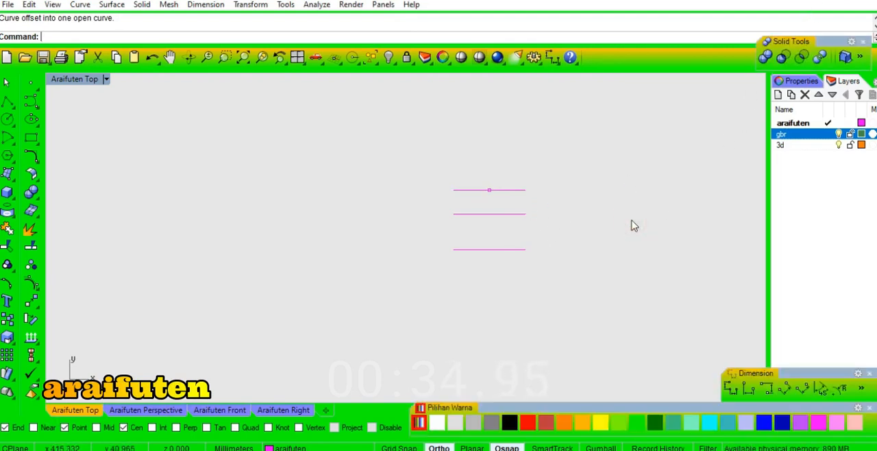
# Draw a 40 mm vertical line downward from the midpoint of the uppermost horizontal line
pyautogui.write('line')
pyautogui.press('Return')
pyautogui.click(489, 190)
pyautogui.write('4')
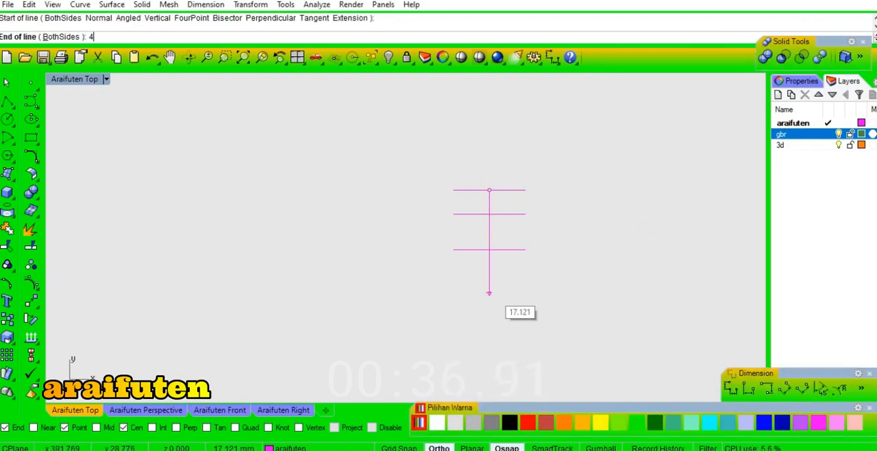
pyautogui.write('0')
pyautogui.press('Return')
pyautogui.click(499, 313)
pyautogui.scroll(-4, 526, 183)
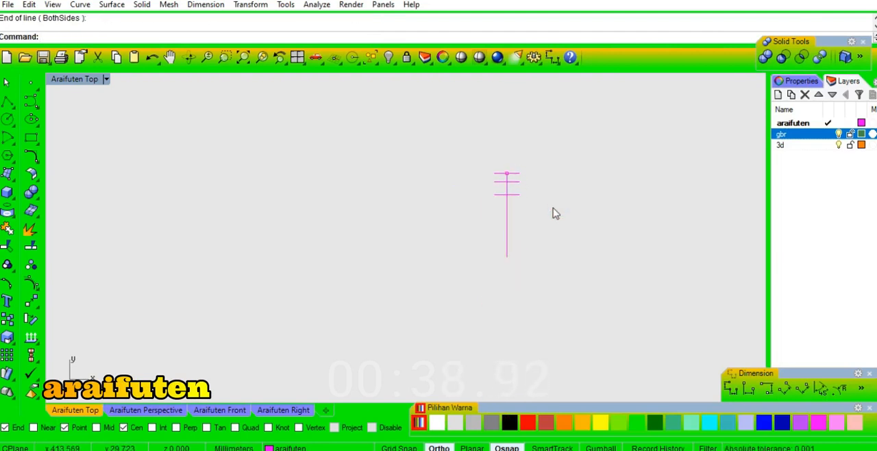
# With Intersection snap on, draw a 13 mm horizontal line leftward from where the vertical line crosses the lowest horizontal line
pyautogui.press('Return')
pyautogui.scroll(4, 511, 199)
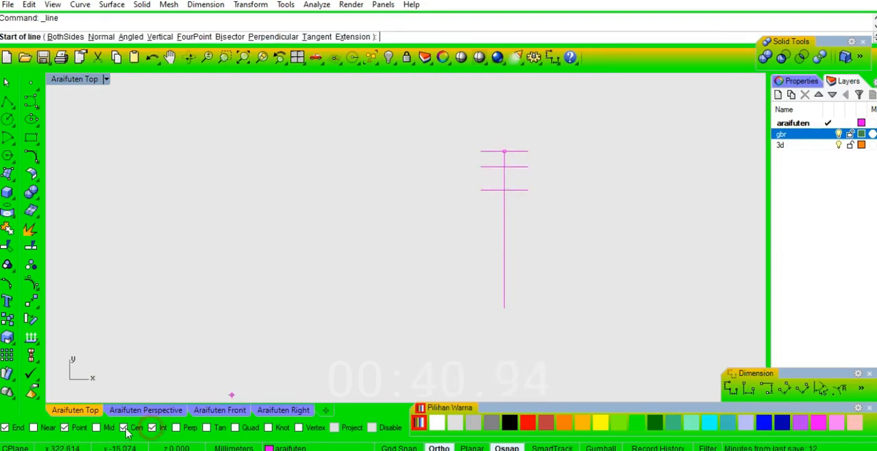
pyautogui.click(506, 196)
pyautogui.write('13')
pyautogui.press('Return')
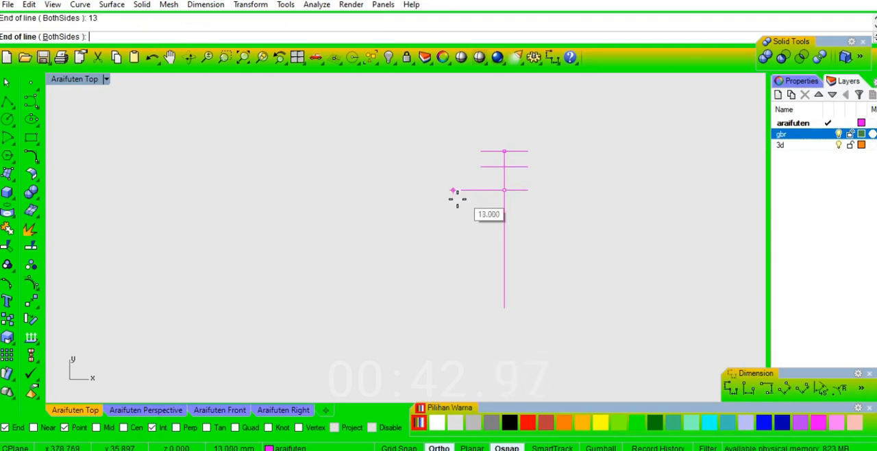
# Move the 13 mm line so its right end meets the lower end of the vertical line
pyautogui.click(505, 220)
pyautogui.click(577, 241)
pyautogui.scroll(4, 519, 266)
pyautogui.moveTo(556, 245); pyautogui.dragTo(518, 262, button='right')
# Offset the 40 mm vertical line 3 mm to the left
pyautogui.scroll(-2, 518, 258)
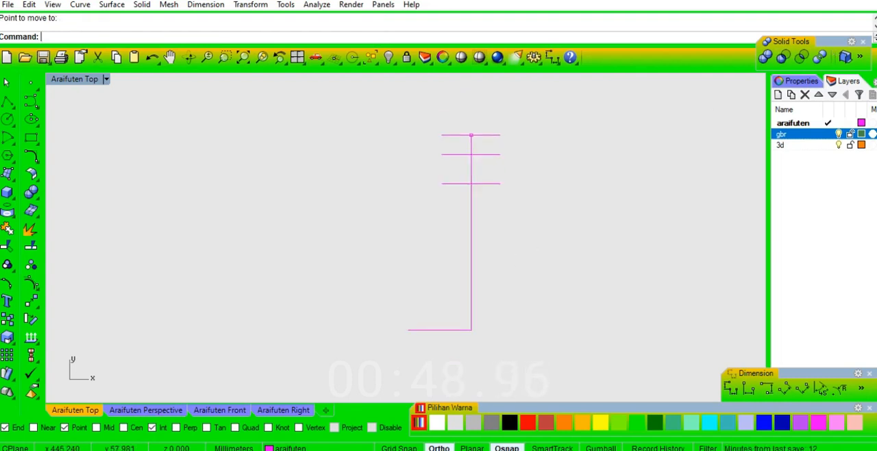
pyautogui.click(471, 251)
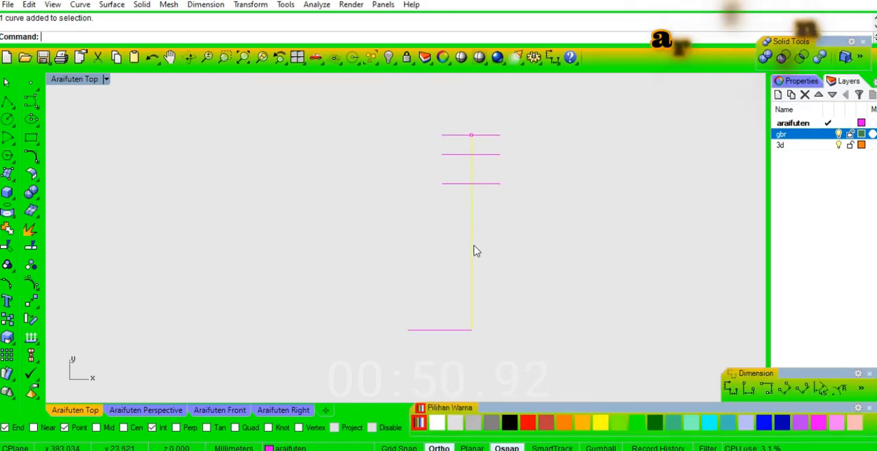
pyautogui.write('offset')
pyautogui.press('Return')
pyautogui.click(442, 243)
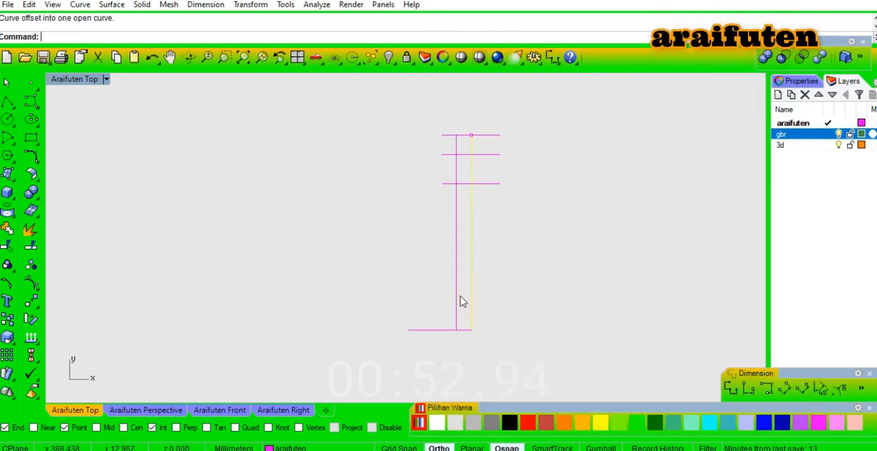
# Try to offset the new vertical line 6 mm to the left
pyautogui.press('Return')
pyautogui.write('6')
pyautogui.press('Return')
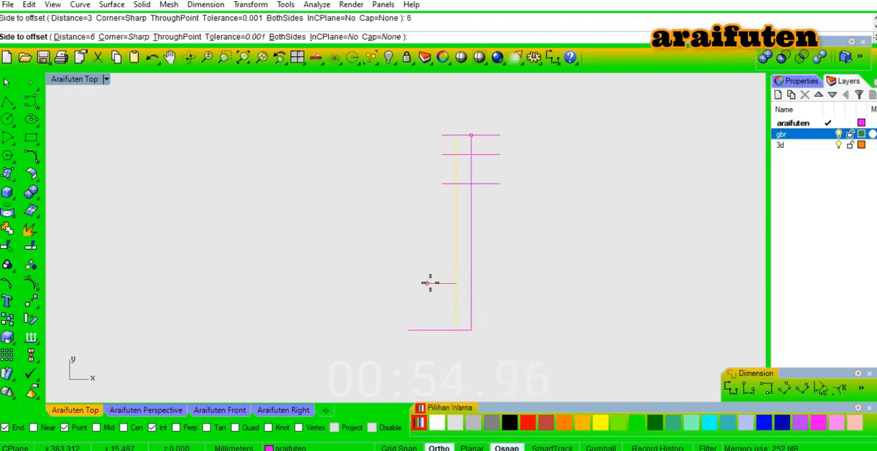
pyautogui.click(430, 283)
pyautogui.click(677, 194)
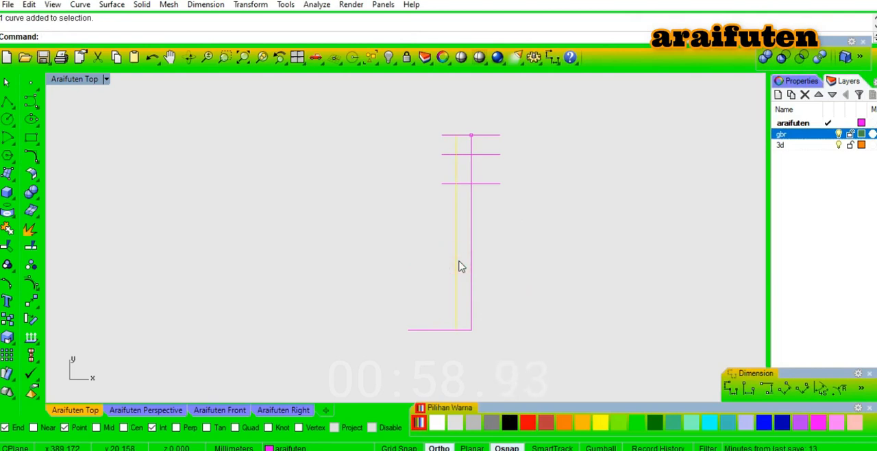
# Offset the middle vertical line another 3 mm to the left
pyautogui.press('Return')
pyautogui.click(400, 258)
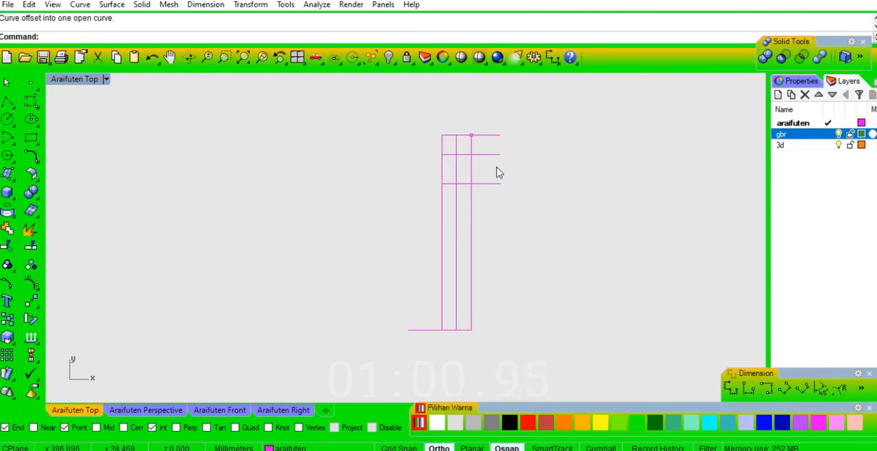
# Connect the top midpoint to the left vertical on the second horizontal, and that point to the middle vertical on the third horizontal, with lines
pyautogui.write('l')
pyautogui.press('Return')
pyautogui.scroll(4, 468, 145)
pyautogui.click(474, 131)
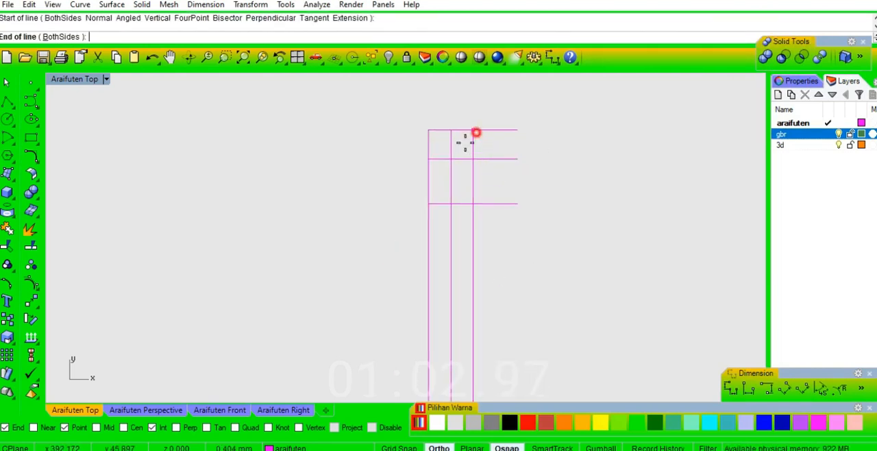
pyautogui.click(432, 161)
pyautogui.press('Return')
pyautogui.click(455, 204)
pyautogui.click(432, 159)
# Draw a slanted line from the middle vertical's crossing with the third horizontal down to the left vertical's lower end
pyautogui.press('Return')
pyautogui.click(453, 205)
pyautogui.scroll(-2, 477, 185)
pyautogui.moveTo(473, 358); pyautogui.dragTo(485, 271, button='right')
pyautogui.scroll(2, 485, 271)
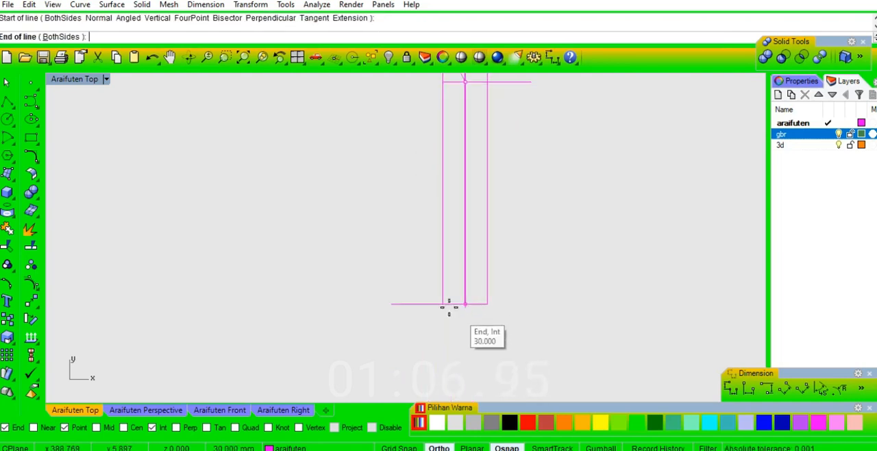
pyautogui.click(443, 305)
# Copy all the construction curves and the point straight to the left of the original
pyautogui.scroll(-4, 458, 298)
pyautogui.moveTo(538, 189); pyautogui.dragTo(529, 223, button='right')
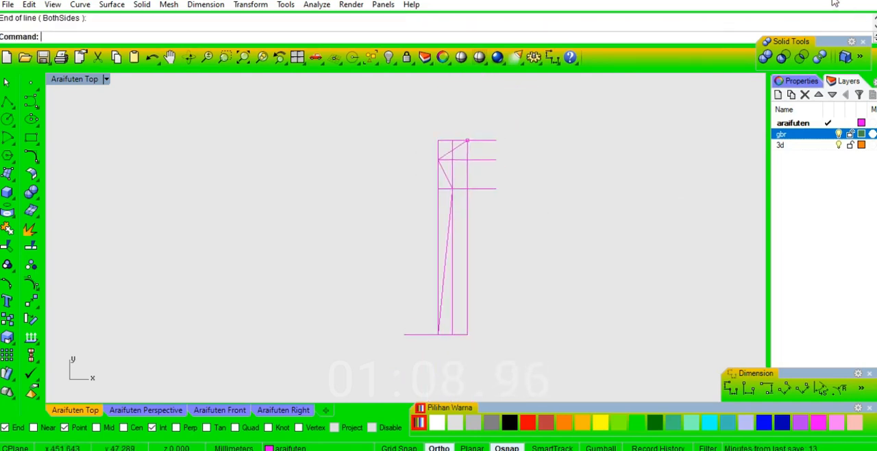
pyautogui.moveTo(403, 341); pyautogui.dragTo(396, 348)
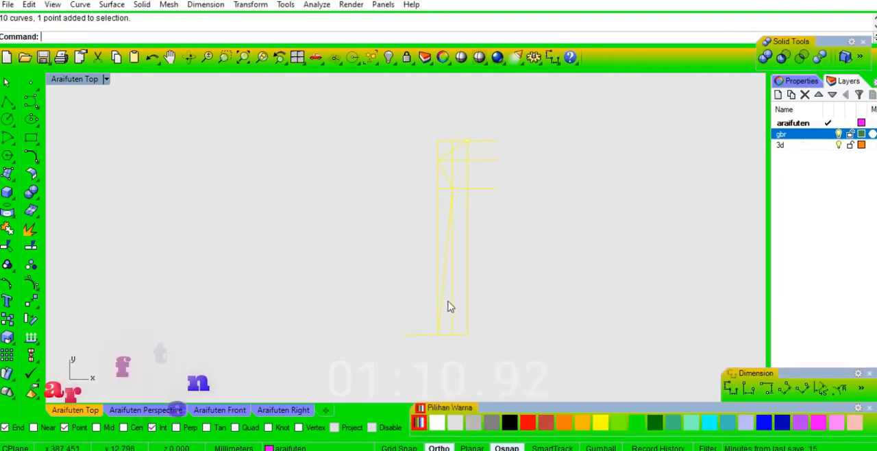
pyautogui.middleClick(456, 289)
pyautogui.click(487, 111)
pyautogui.click(302, 111)
pyautogui.rightClick(608, 194)
pyautogui.click(611, 195)
# Trim away the part of the original's bottom line between the long slanted line and the center vertical
pyautogui.scroll(10, 466, 147)
pyautogui.moveTo(453, 136); pyautogui.dragTo(465, 147, button='right')
pyautogui.scroll(-12, 466, 149)
pyautogui.scroll(4, 468, 153)
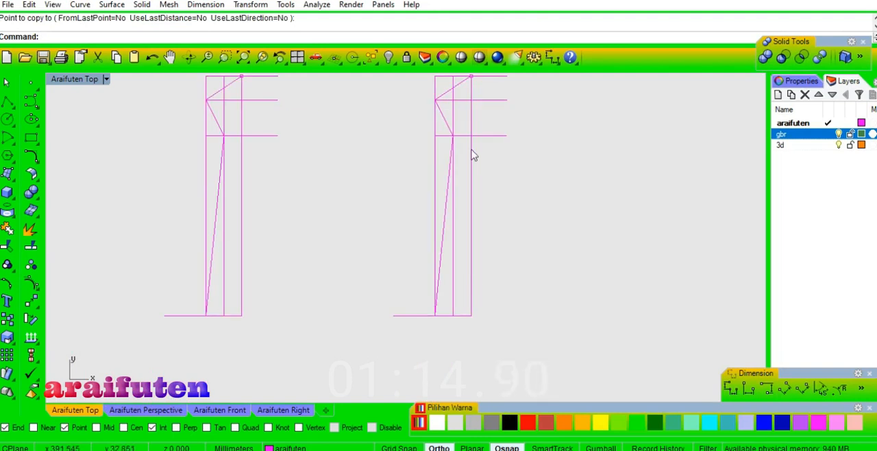
pyautogui.click(455, 151)
pyautogui.hotkey('ctrl', 'j')
pyautogui.moveTo(519, 321); pyautogui.dragTo(546, 250, button='right')
pyautogui.scroll(12, 468, 322)
pyautogui.hotkey('ctrl', 't')
pyautogui.click(512, 284)
pyautogui.scroll(-4, 495, 304)
pyautogui.rightClick(473, 306)
pyautogui.click(473, 303)
# Join the slanted profile lines and the remaining bottom line into one curve
pyautogui.click(460, 258)
pyautogui.hotkey('ctrl', 'j')
pyautogui.click(428, 293)
pyautogui.rightClick(437, 307)
# Mirror the joined half profile across the center vertical line, keeping the original
pyautogui.hotkey('ctrl', 'm')
pyautogui.click(536, 292)
pyautogui.click(534, 333)
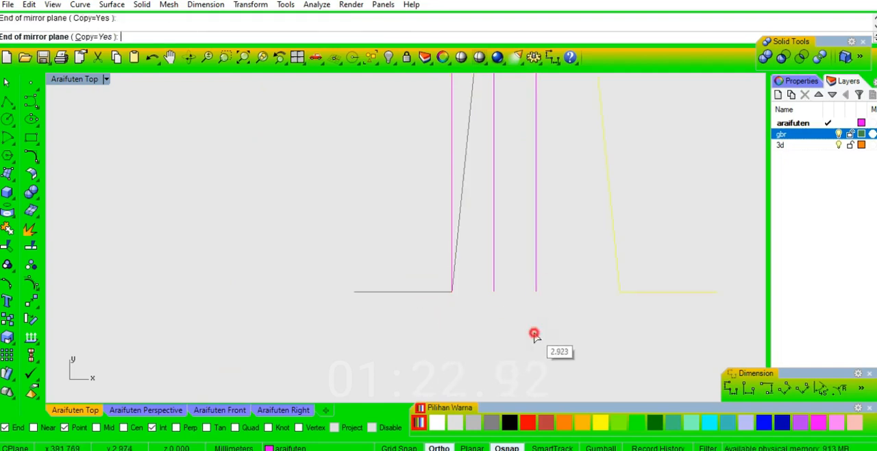
# Fillet both bottom corners of the handle outline with a 2 mm radius
pyautogui.scroll(-6, 533, 333)
pyautogui.scroll(2, 553, 197)
pyautogui.write('Fillet')
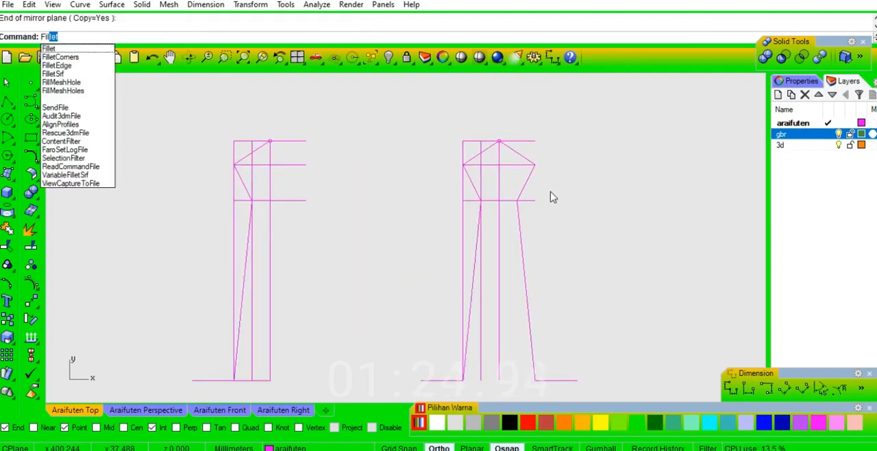
pyautogui.press('Return')
pyautogui.click(540, 381)
pyautogui.click(534, 365)
pyautogui.rightClick(518, 385)
pyautogui.click(453, 380)
pyautogui.click(466, 351)
# Fillet the widest corner and the neck corner on the outline's right side with a 2 mm radius
pyautogui.scroll(6, 517, 127)
pyautogui.rightClick(537, 194)
pyautogui.click(537, 191)
pyautogui.click(548, 211)
pyautogui.rightClick(541, 229)
pyautogui.click(526, 250)
pyautogui.click(522, 285)
# Fillet the neck corner and the widest corner on the outline's left side with a 2 mm radius
pyautogui.rightClick(490, 276)
pyautogui.click(440, 251)
pyautogui.click(448, 284)
pyautogui.scroll(2, 433, 224)
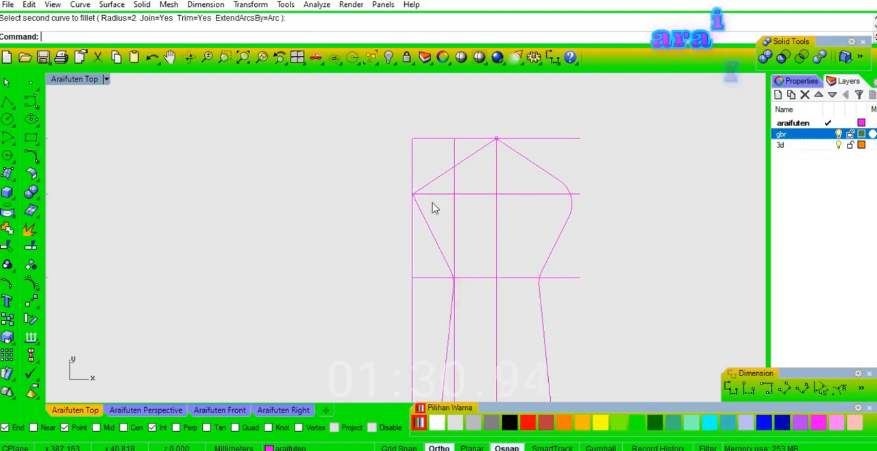
pyautogui.rightClick(432, 198)
pyautogui.click(426, 183)
pyautogui.click(423, 216)
# Fillet the top corner of the handle outline with a 3 mm radius
pyautogui.rightClick(426, 214)
pyautogui.write('3')
pyautogui.press('Return')
pyautogui.click(483, 149)
pyautogui.click(523, 156)
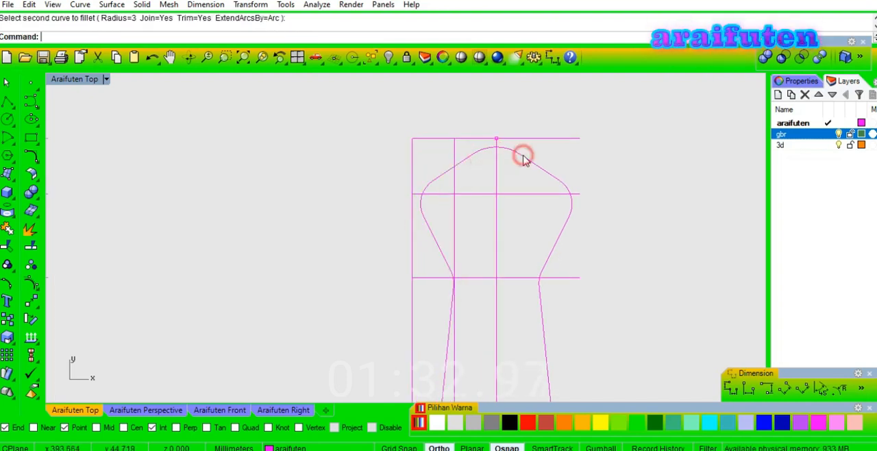
pyautogui.scroll(-2, 557, 151)
pyautogui.click(541, 162)
pyautogui.scroll(-8, 507, 128)
pyautogui.click(554, 202)
pyautogui.scroll(3, 552, 221)
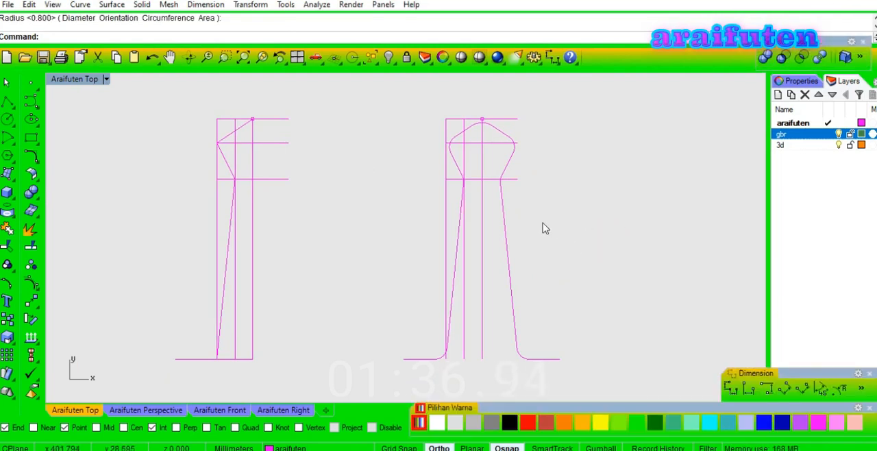
# Draw a long horizontal line to the right from the lower end of the handle's center vertical line
pyautogui.scroll(-2, 543, 222)
pyautogui.moveTo(543, 222); pyautogui.dragTo(384, 211, button='right')
pyautogui.write('l')
pyautogui.press('Return')
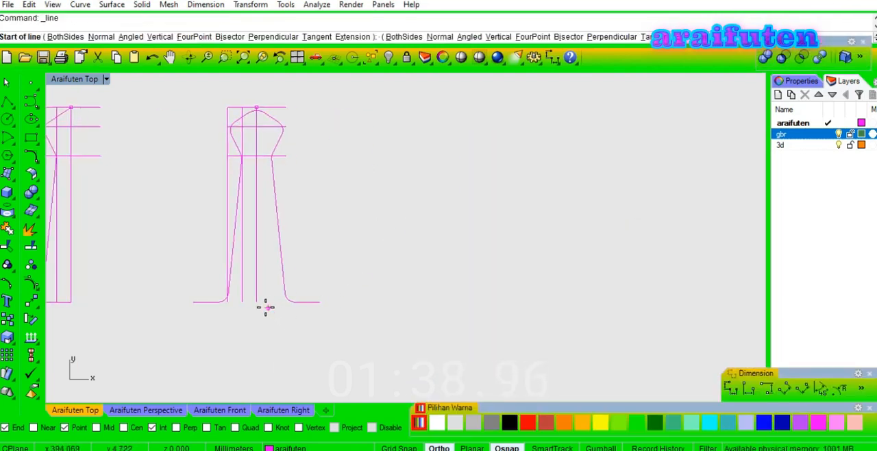
pyautogui.click(259, 302)
pyautogui.click(575, 285)
# Draw an 18 mm vertical line upward from the right end of the long horizontal line
pyautogui.moveTo(625, 259); pyautogui.dragTo(594, 275, button='right')
pyautogui.press('Return')
pyautogui.click(544, 318)
pyautogui.write('1')
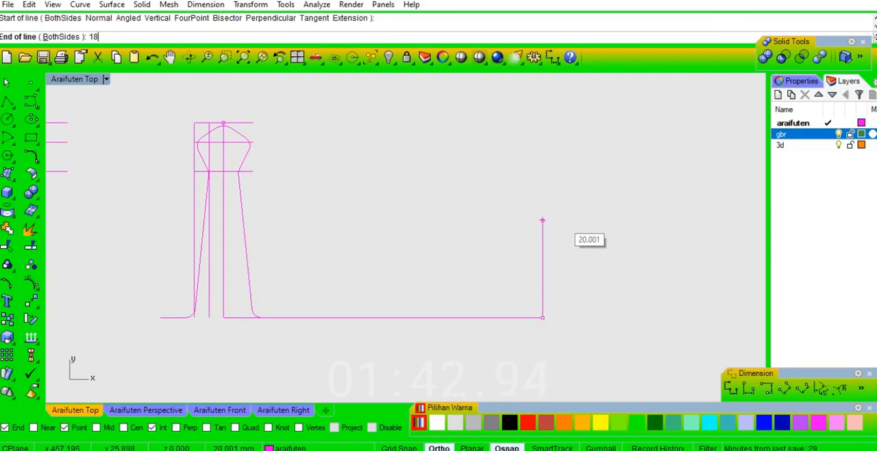
pyautogui.write('8')
pyautogui.press('Return')
# Draw a horizontal line extending 4 mm to both sides from the top of the 18 mm vertical line
pyautogui.press('Return')
pyautogui.click(548, 230)
pyautogui.write('b')
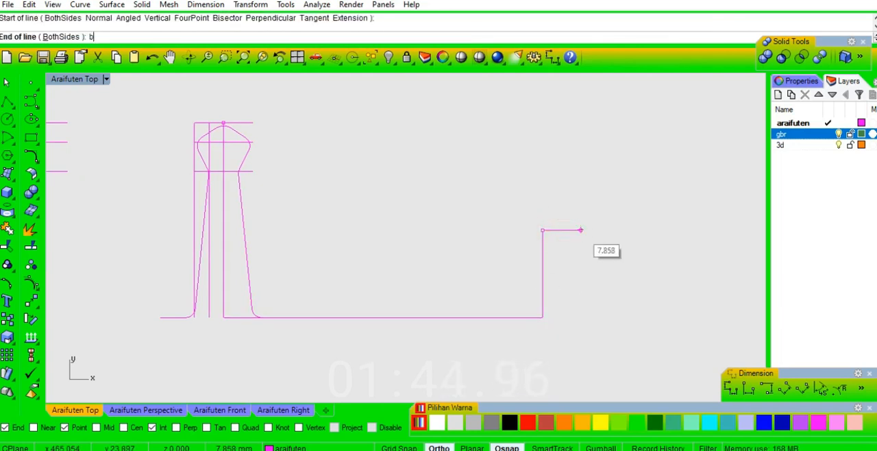
pyautogui.press('Return')
pyautogui.write('4')
pyautogui.press('Return')
# Draw a circle of radius 1.5 mm centered on the right end of the short horizontal line atop the 18 mm vertical
pyautogui.scroll(2, 572, 247)
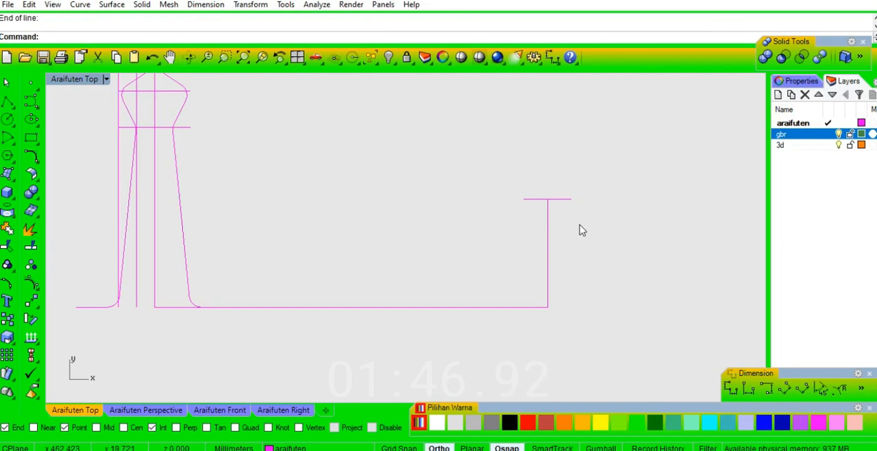
pyautogui.write('c')
pyautogui.press('Return')
pyautogui.click(571, 198)
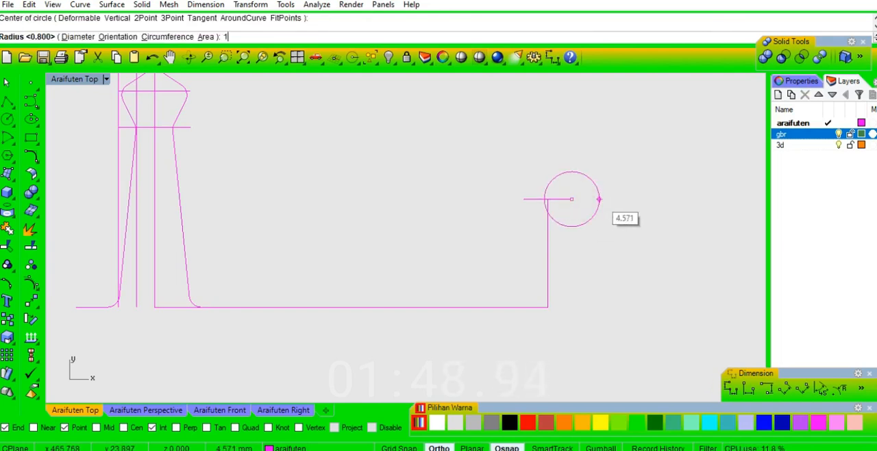
pyautogui.write('1.5')
pyautogui.press('Return')
pyautogui.scroll(3, 595, 200)
# Copy the 1.5 mm radius circle from the right end to the left end of the short horizontal line
pyautogui.click(560, 197)
pyautogui.write('co')
pyautogui.press('Return')
pyautogui.click(560, 198)
pyautogui.click(487, 199)
pyautogui.press('Return')
# Draw a circle of about 5.6 mm radius tangent to both small circles, above the short horizontal line
pyautogui.moveTo(524, 154); pyautogui.dragTo(534, 172, button='right')
pyautogui.write('c')
pyautogui.press('Return')
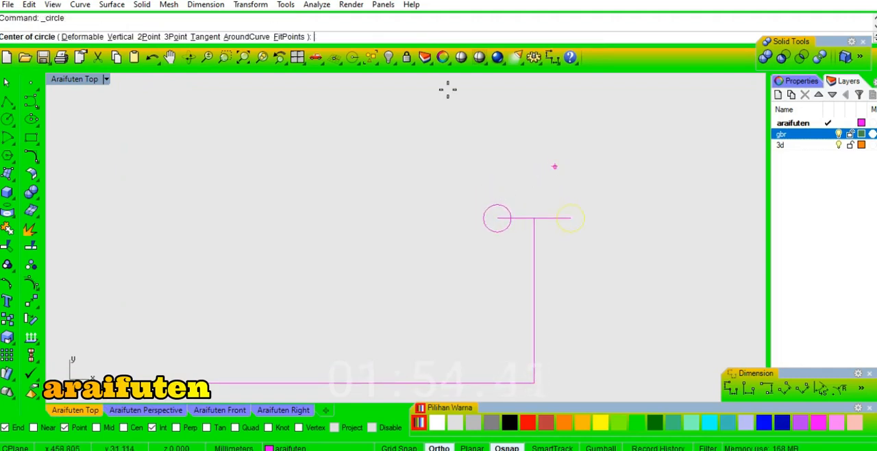
pyautogui.click(209, 37)
pyautogui.scroll(2, 568, 203)
pyautogui.click(563, 205)
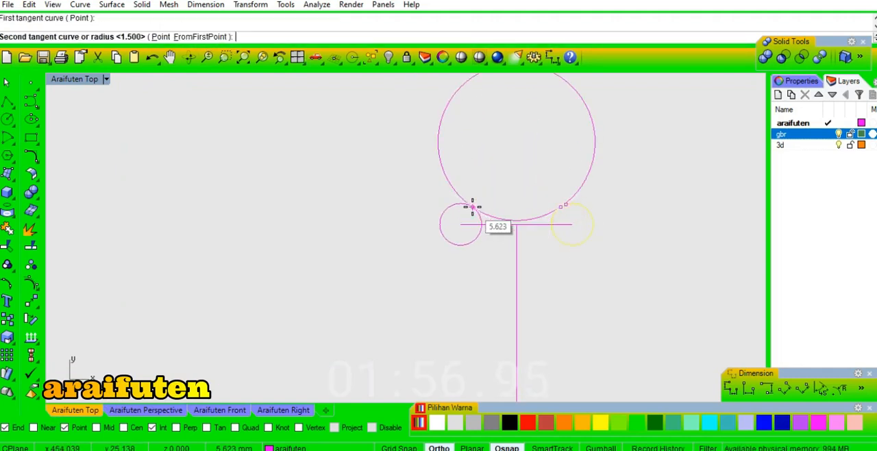
pyautogui.click(472, 207)
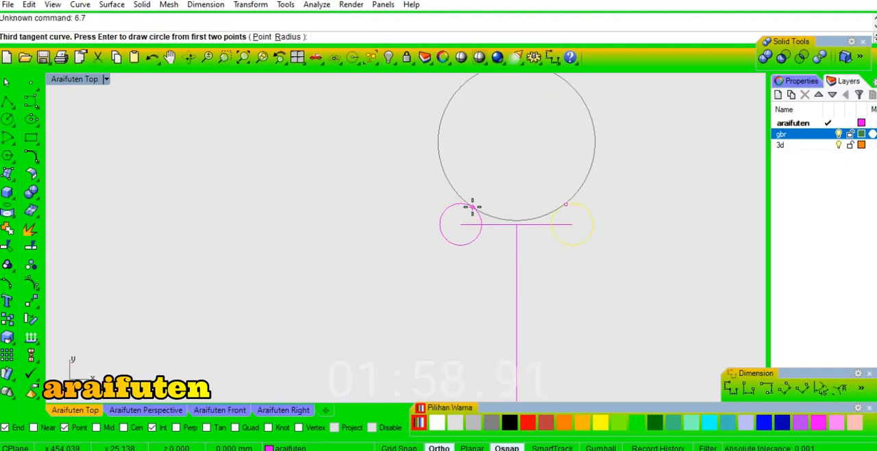
pyautogui.press('Return')
pyautogui.click(681, 163)
# Draw a 2.6 mm horizontal line and move it by its midpoint onto the lower end of the 18 mm vertical line
pyautogui.scroll(-5, 511, 130)
pyautogui.scroll(5, 514, 260)
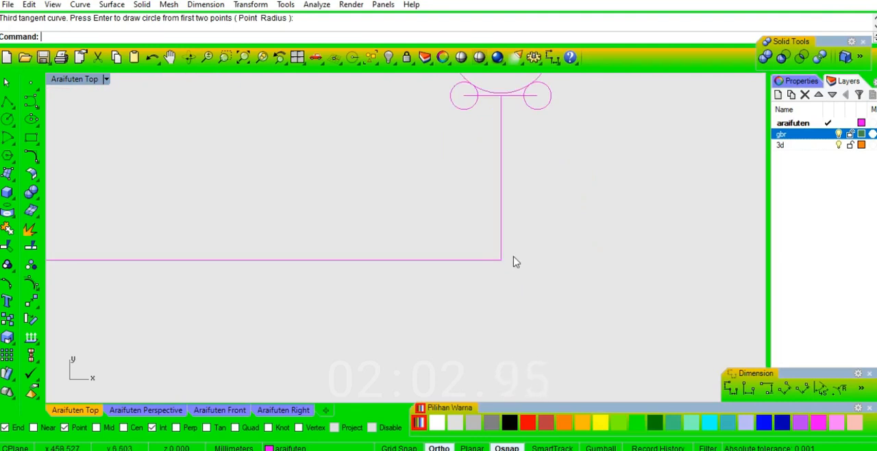
pyautogui.write('line')
pyautogui.press('Return')
pyautogui.click(542, 245)
pyautogui.write('2.6')
pyautogui.press('Return')
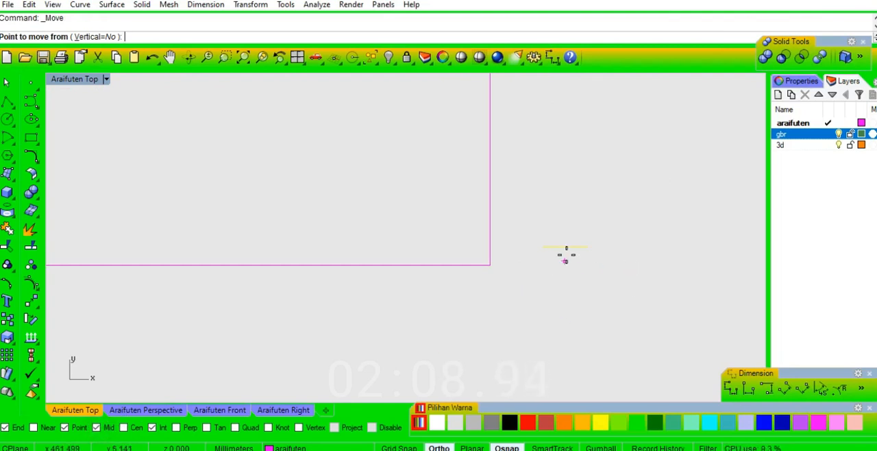
pyautogui.click(565, 250)
pyautogui.click(489, 269)
# Hide the long horizontal line running from the handle outline to the clip body's vertical line
pyautogui.scroll(-6, 526, 264)
pyautogui.click(378, 259)
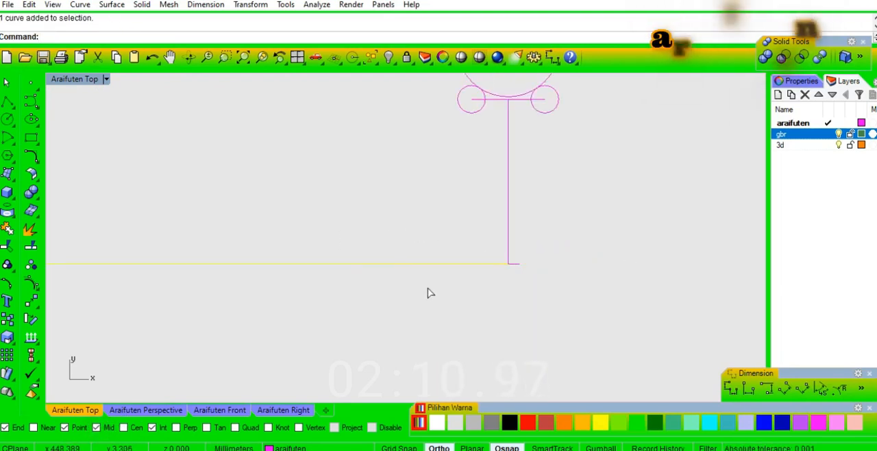
pyautogui.hotkey('ctrl', 'h')
# Draw a circle of radius 0.8 mm centered on the right end of the 2.6 mm line
pyautogui.write('c')
pyautogui.press('Return')
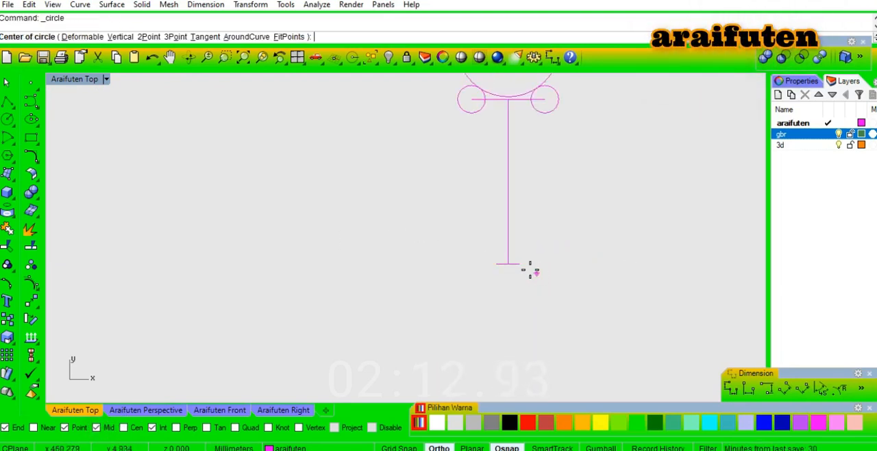
pyautogui.click(520, 263)
pyautogui.write('.8')
pyautogui.press('Return')
pyautogui.moveTo(552, 264)
pyautogui.mouseDown(button='right')
pyautogui.moveTo(513, 264)
pyautogui.moveTo(521, 264)
pyautogui.moveTo(524, 235)
pyautogui.mouseUp(button='right')
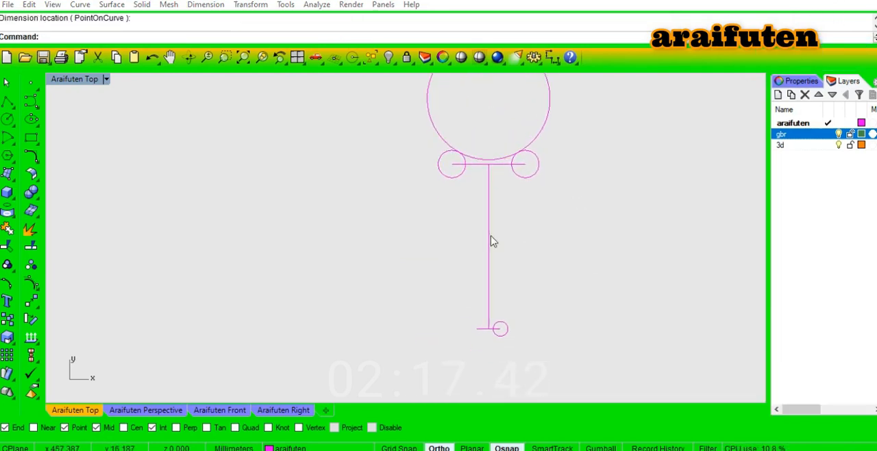
# Draw a line from the right side of the upper-right circle down to the 0.8 mm radius circle
pyautogui.click(622, 228)
pyautogui.write('l')
pyautogui.press('Return')
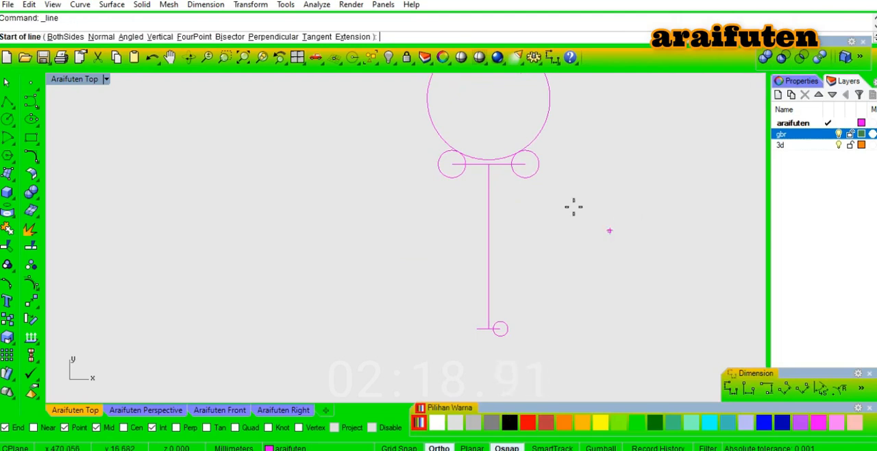
pyautogui.click(541, 168)
pyautogui.scroll(2, 507, 346)
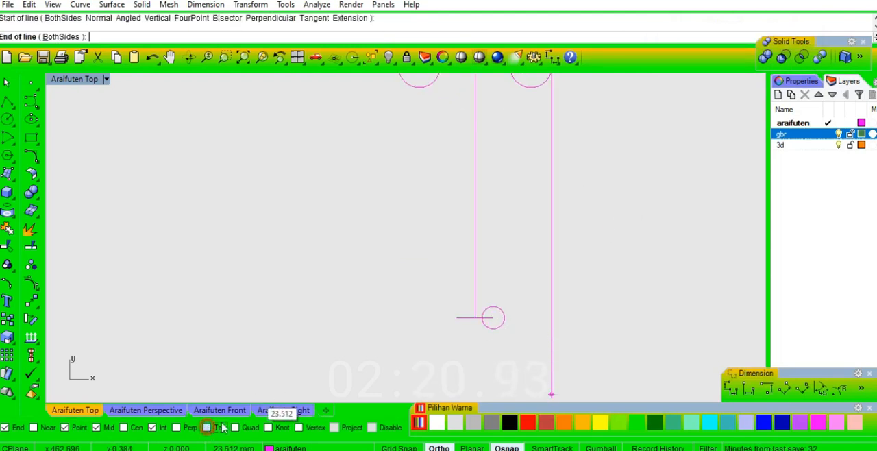
pyautogui.scroll(3, 487, 310)
pyautogui.click(485, 310)
# Draw a line tangent to both the lower circle and the upper-right circle, and delete the earlier non-tangent line
pyautogui.rightClick(484, 314)
pyautogui.click(481, 316)
pyautogui.scroll(-4, 483, 314)
pyautogui.scroll(1, 536, 130)
pyautogui.scroll(3, 536, 130)
pyautogui.click(534, 101)
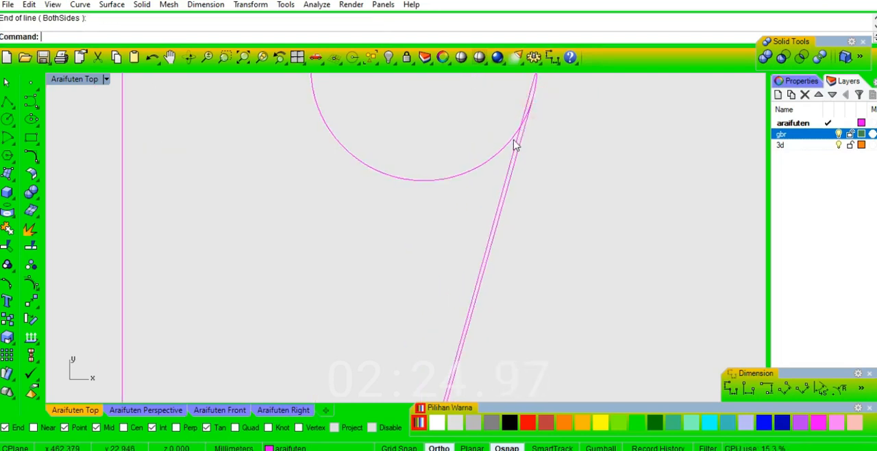
pyautogui.scroll(-3, 515, 152)
pyautogui.press('Delete')
# Draw a short vertical line upward from the center of the lower circle, past its edge
pyautogui.scroll(4, 495, 245)
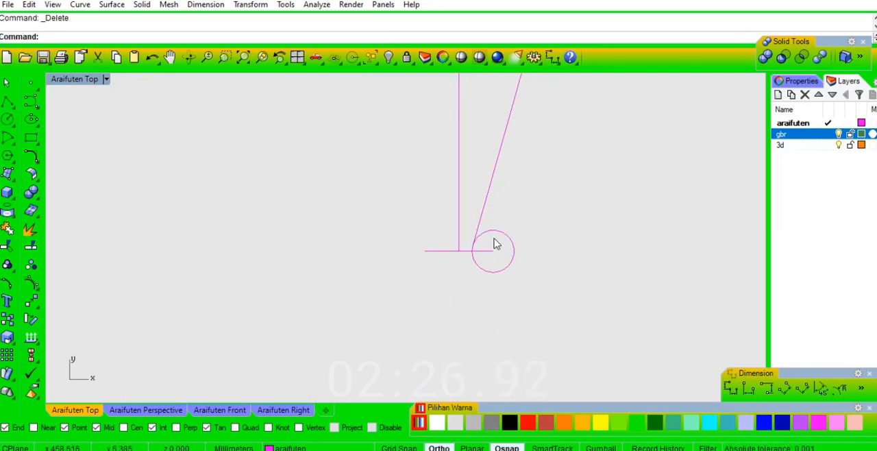
pyautogui.rightClick(512, 234)
pyautogui.click(493, 251)
pyautogui.click(498, 204)
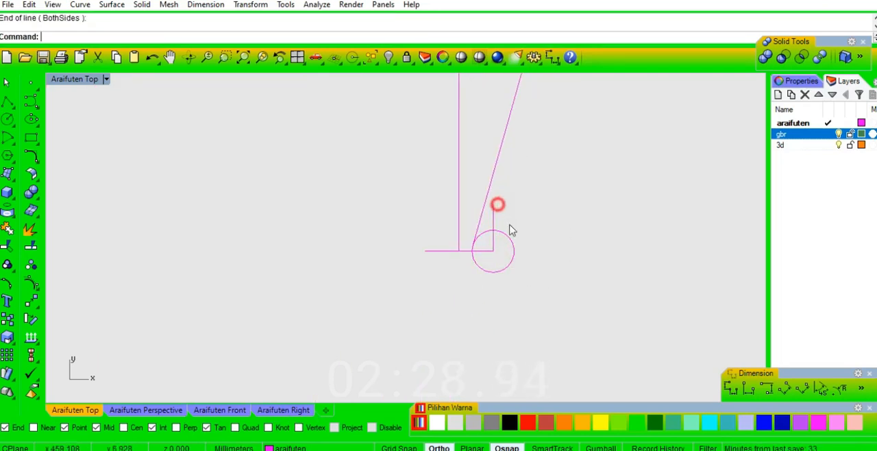
# Trim the lower circle's upper-left arc between the tangent line and the short vertical line, and delete the short vertical line
pyautogui.hotkey('ctrl', 't')
pyautogui.click(483, 233)
pyautogui.rightClick(493, 221)
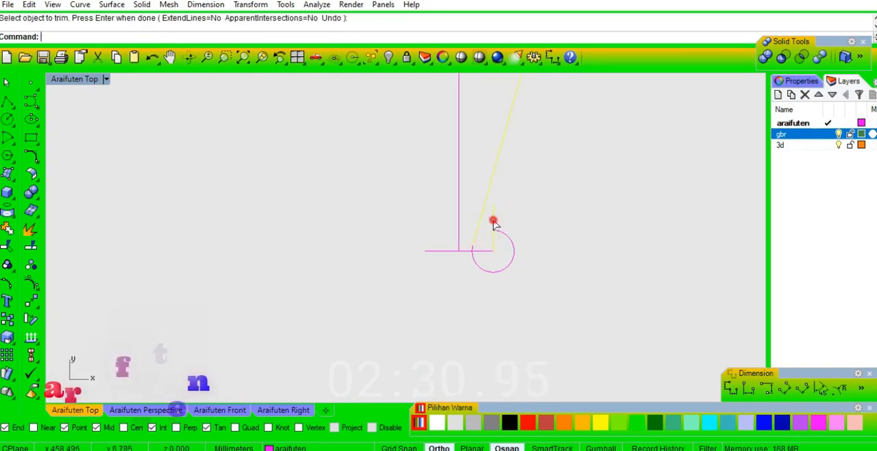
pyautogui.click(494, 220)
pyautogui.press('Delete')
# Mirror the tangent side line across the vertical center line
pyautogui.scroll(-1, 510, 220)
pyautogui.press('Return')
pyautogui.scroll(-4, 537, 274)
pyautogui.moveTo(584, 152); pyautogui.dragTo(585, 213, button='right')
pyautogui.click(584, 213)
pyautogui.hotkey('ctrl', 'm')
pyautogui.click(510, 352)
pyautogui.click(512, 375)
pyautogui.click(624, 313)
pyautogui.scroll(2, 567, 213)
pyautogui.moveTo(575, 215); pyautogui.dragTo(559, 222)
pyautogui.moveTo(601, 302); pyautogui.dragTo(621, 179, button='right')
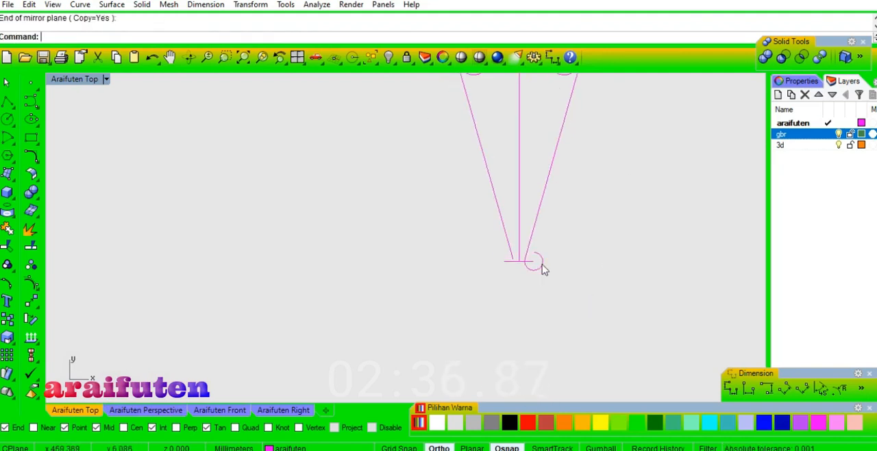
# Undo the mirror of the tangent side line
pyautogui.scroll(8, 534, 265)
pyautogui.hotkey('ctrl', 'z')
pyautogui.click(538, 206)
pyautogui.press('Escape')
# Join the tangent side line and the lower hook arc into one curve
pyautogui.scroll(12, 505, 237)
pyautogui.moveTo(508, 219); pyautogui.dragTo(443, 258)
pyautogui.write('j')
pyautogui.press('Return')
pyautogui.press('Escape')
pyautogui.press('Escape')
pyautogui.write('c')
pyautogui.press('Return')
pyautogui.click(485, 199)
pyautogui.click(468, 264)
pyautogui.click(470, 263)
pyautogui.scroll(-8, 484, 250)
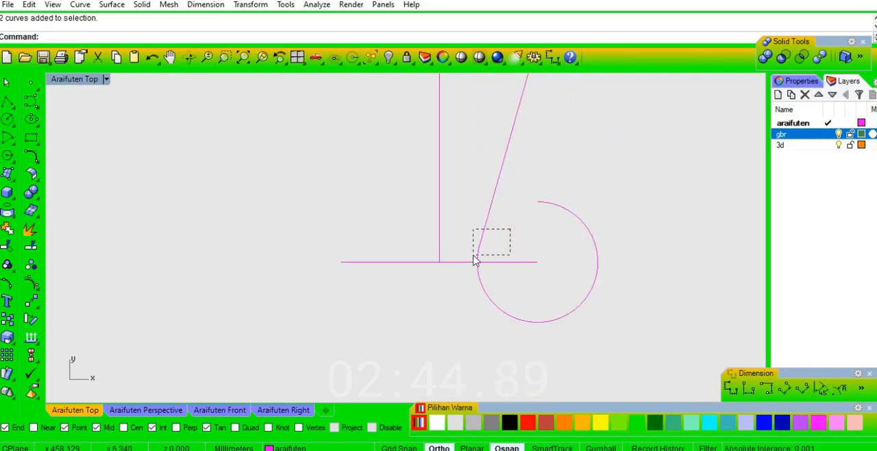
# Mirror the joined side line and hook arc across the vertical center line
pyautogui.click(491, 207)
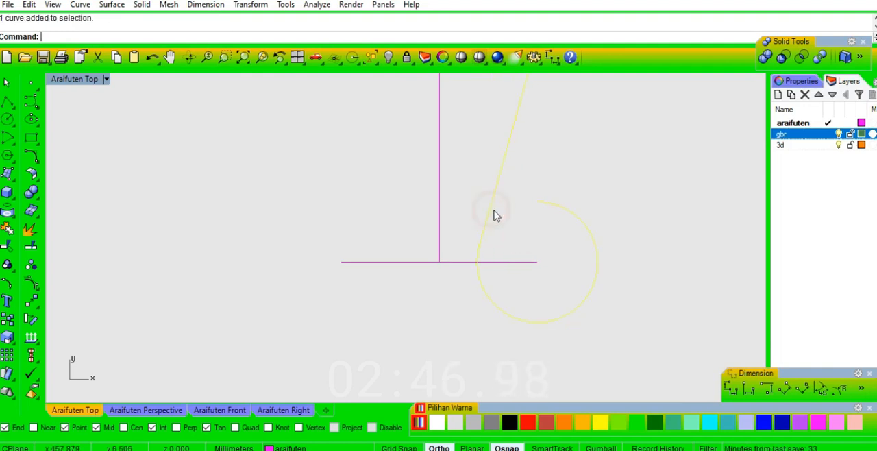
pyautogui.scroll(-10, 496, 213)
pyautogui.write('mi')
pyautogui.press('Return')
pyautogui.click(476, 230)
pyautogui.scroll(-5, 525, 212)
pyautogui.scroll(5, 517, 206)
pyautogui.click(517, 207)
# Trim the large circle and both upper circles down to the curved top edge and rounded shoulders of the clip profile
pyautogui.moveTo(573, 121)
pyautogui.mouseDown()
pyautogui.moveTo(334, 153)
pyautogui.moveTo(388, 245)
pyautogui.mouseUp()
pyautogui.write('tr')
pyautogui.press('Return')
pyautogui.scroll(2, 486, 165)
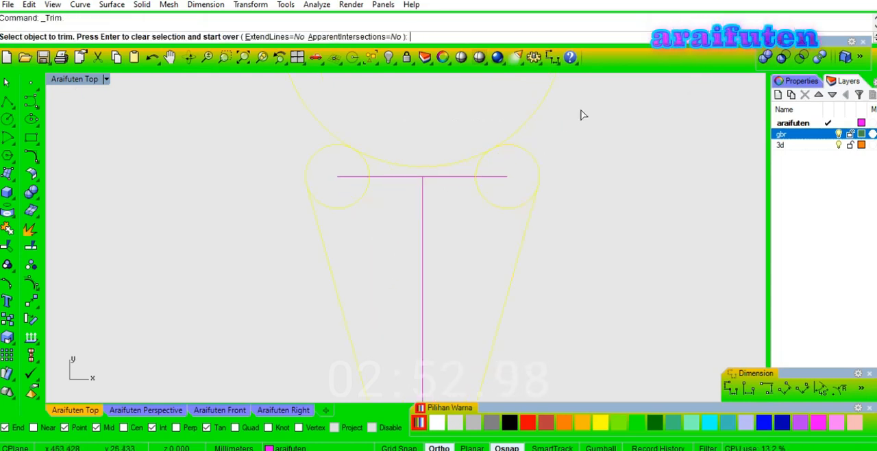
pyautogui.moveTo(580, 112); pyautogui.dragTo(515, 110)
pyautogui.scroll(4, 501, 216)
pyautogui.moveTo(502, 215); pyautogui.dragTo(498, 184)
pyautogui.scroll(-6, 439, 186)
pyautogui.press('Return')
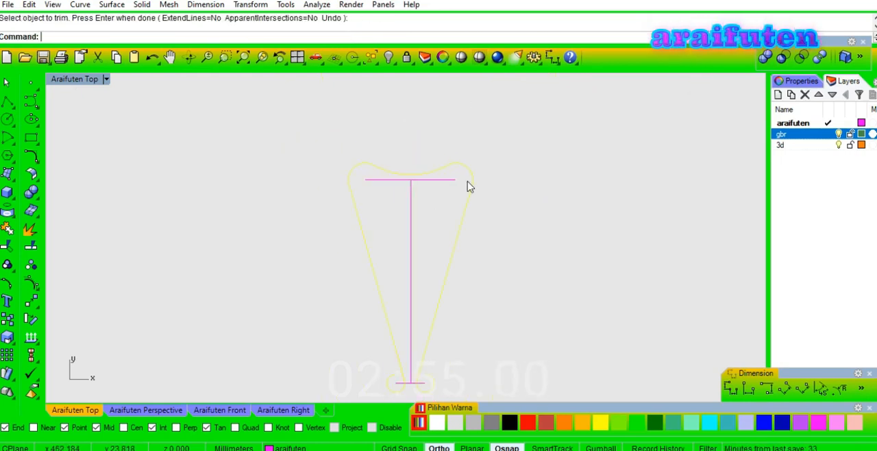
# Join the trimmed arcs and both side curves into one open clip profile
pyautogui.write('j')
pyautogui.press('Return')
pyautogui.click(597, 182)
# Offset the joined clip profile toward the inside of the body to give the sheet its thickness
pyautogui.scroll(-4, 499, 151)
pyautogui.scroll(4, 447, 295)
pyautogui.click(472, 243)
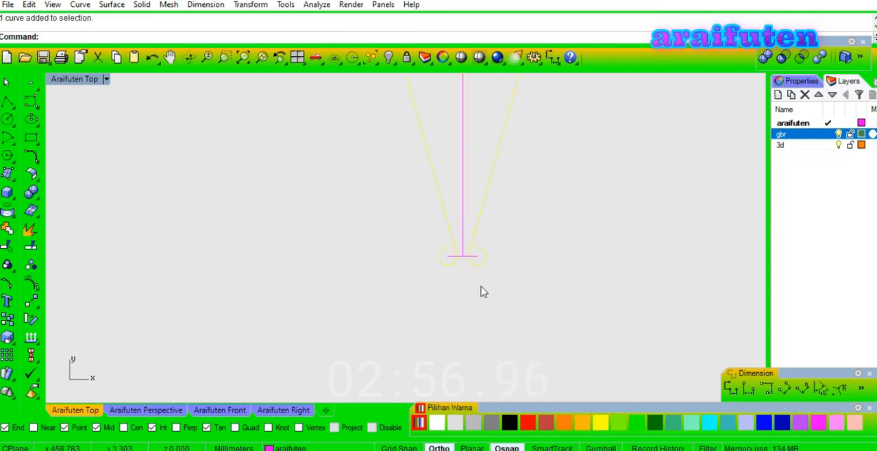
pyautogui.click(481, 287)
pyautogui.scroll(5, 475, 266)
pyautogui.scroll(-4, 475, 266)
pyautogui.click(484, 254)
pyautogui.write('o')
pyautogui.press('Return')
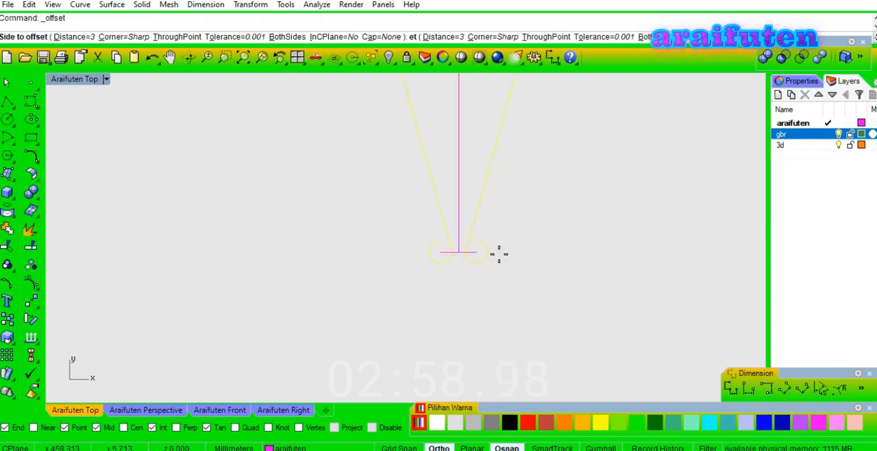
pyautogui.click(532, 252)
pyautogui.scroll(3, 460, 284)
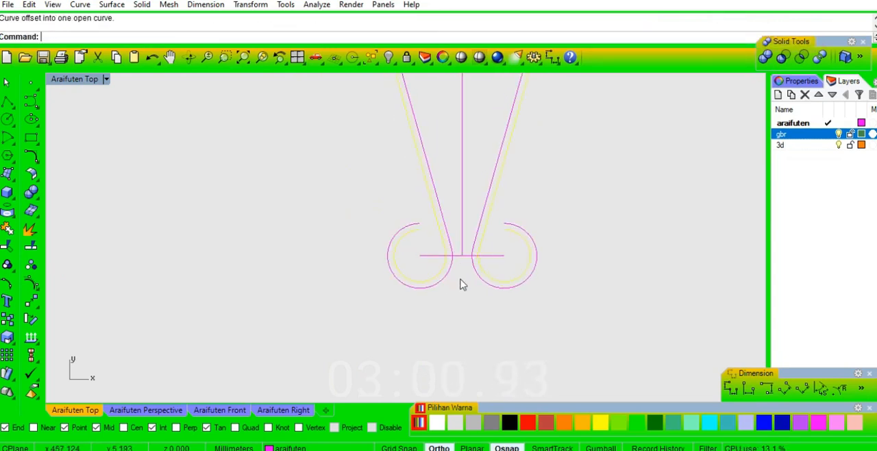
pyautogui.moveTo(487, 172); pyautogui.dragTo(477, 279, button='right')
pyautogui.scroll(-4, 477, 280)
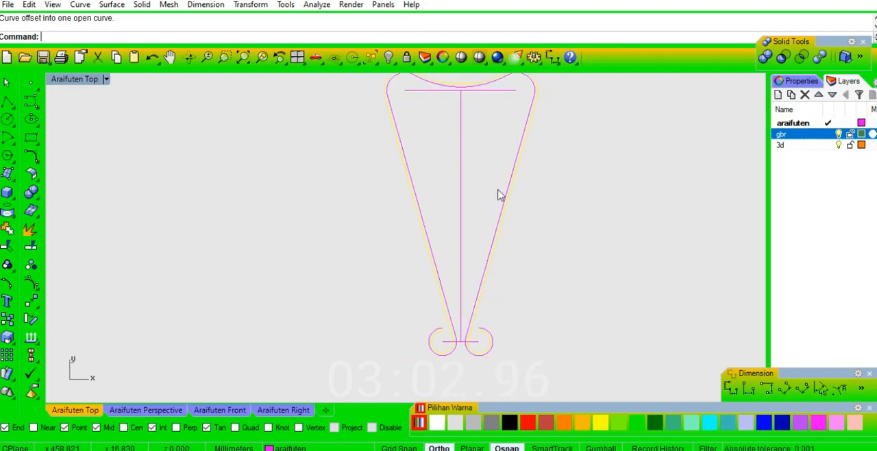
pyautogui.scroll(2, 477, 348)
pyautogui.click(656, 230)
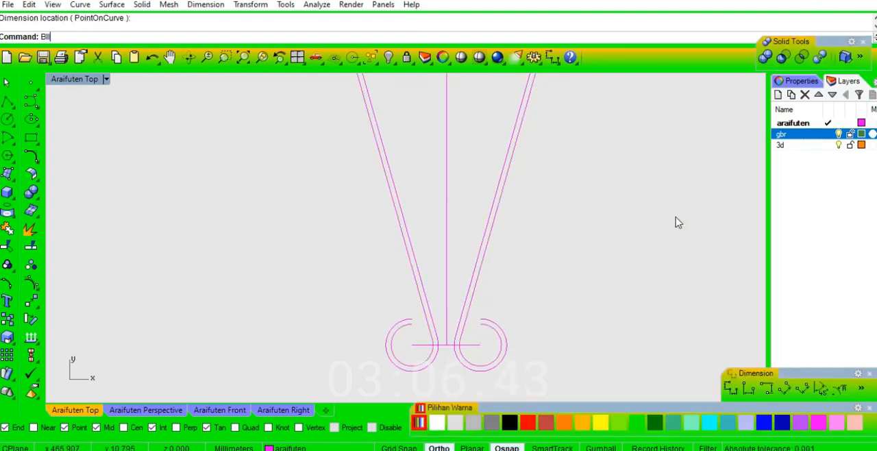
# Close the open hook ends of the two parallel profile curves with curvature-continuous blend curves on both sides
pyautogui.write('e')
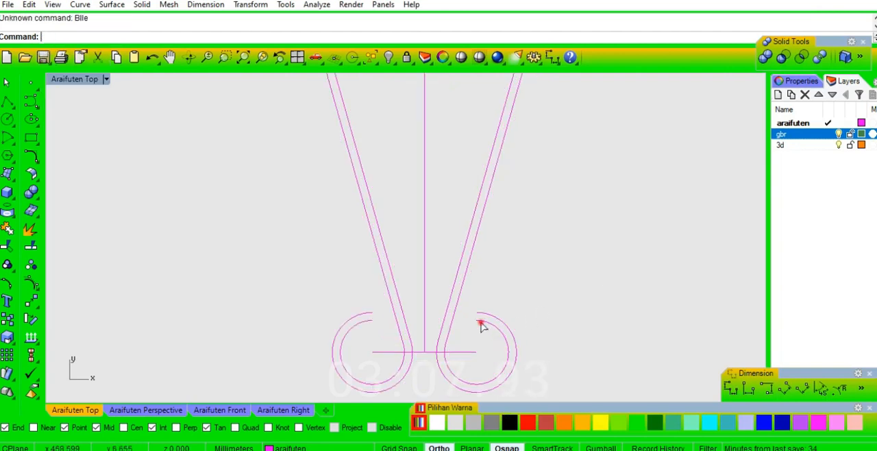
pyautogui.click(481, 314)
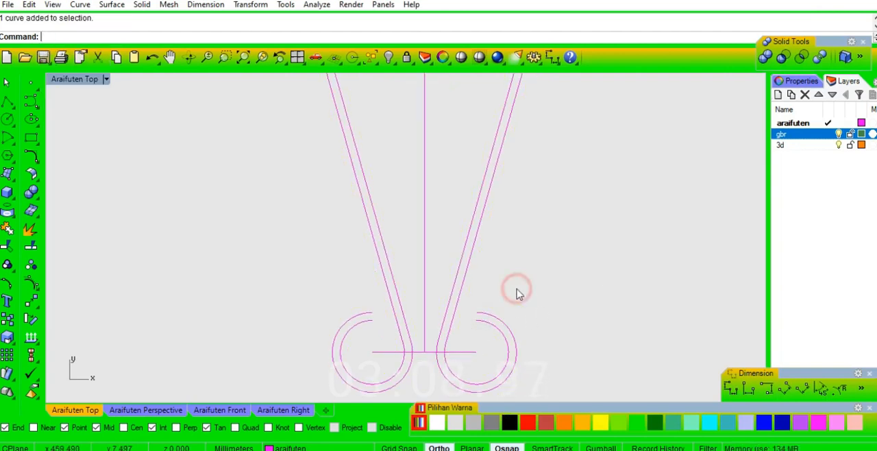
pyautogui.press('Return')
pyautogui.click(479, 317)
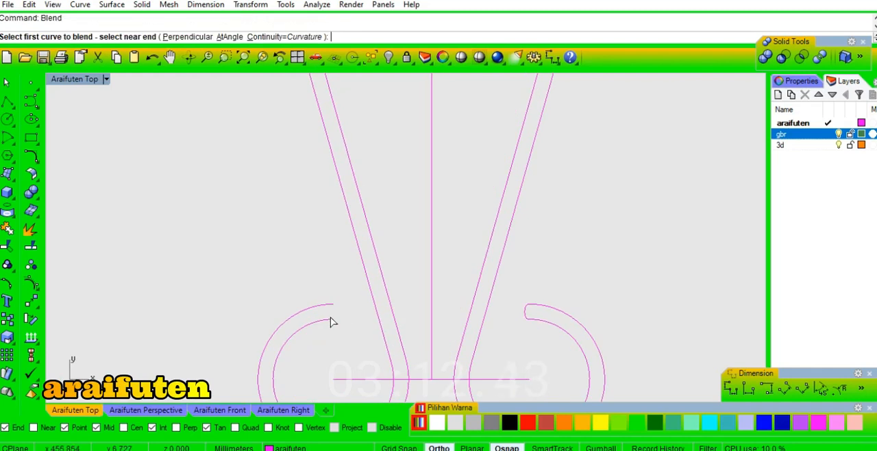
pyautogui.click(331, 322)
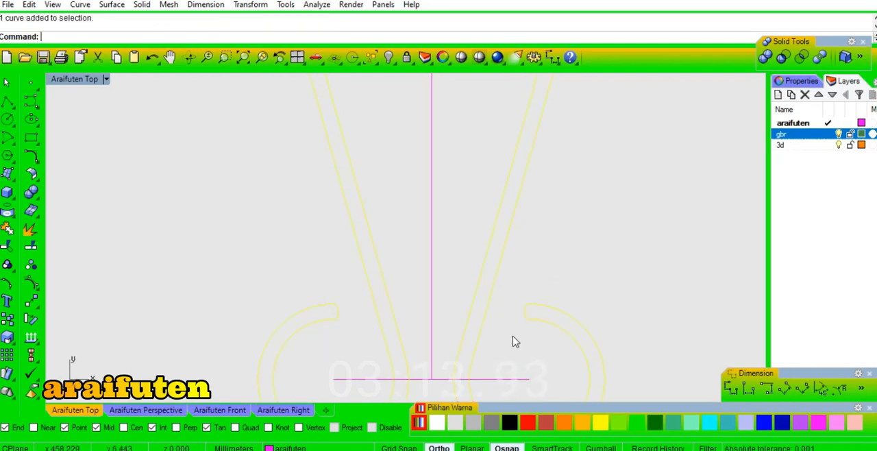
# Join the two profile curves and the end blends into one closed curve
pyautogui.write('j')
pyautogui.press('Return')
pyautogui.click(576, 268)
pyautogui.scroll(-14, 512, 269)
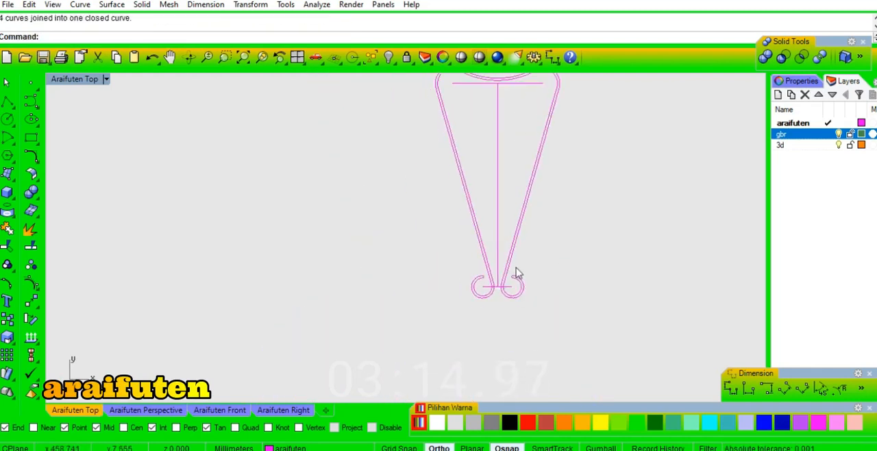
pyautogui.moveTo(382, 224); pyautogui.dragTo(406, 218, button='right')
pyautogui.scroll(4, 324, 180)
pyautogui.moveTo(581, 226); pyautogui.dragTo(542, 233, button='right')
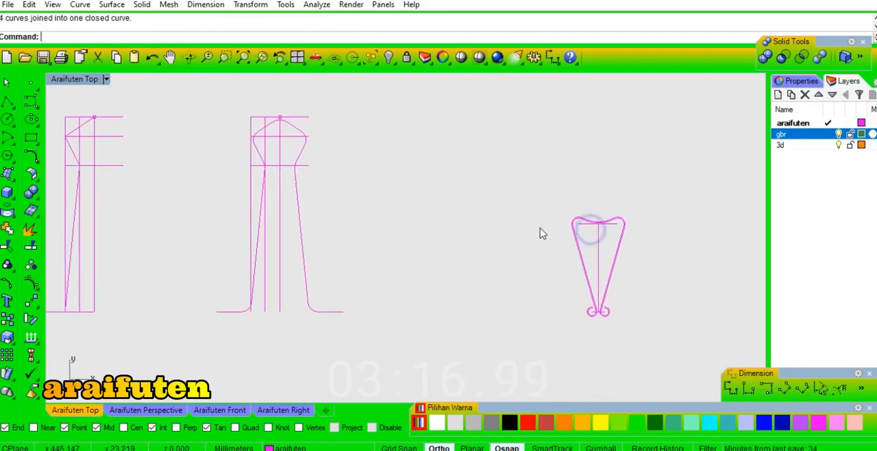
pyautogui.scroll(-2, 538, 233)
pyautogui.click(687, 241)
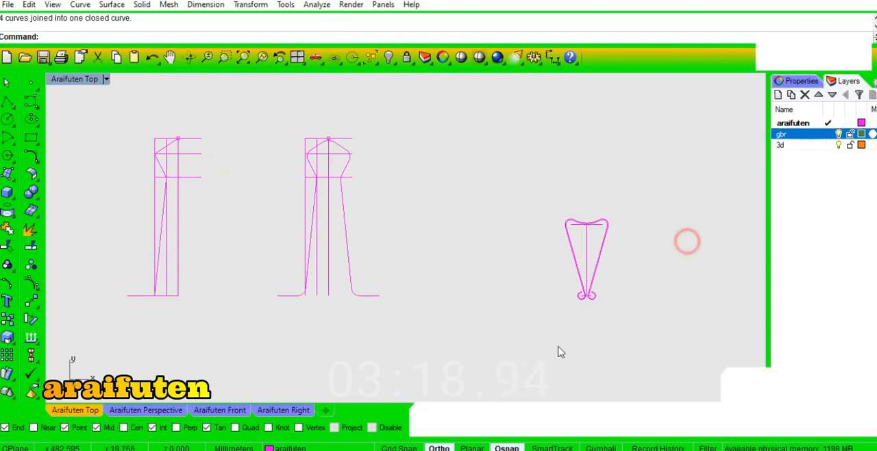
pyautogui.click(657, 272)
# Draw a line along the outer left slanted edge of the clip profile, from the upper shoulder down toward the hook
pyautogui.scroll(3, 657, 274)
pyautogui.scroll(3, 567, 333)
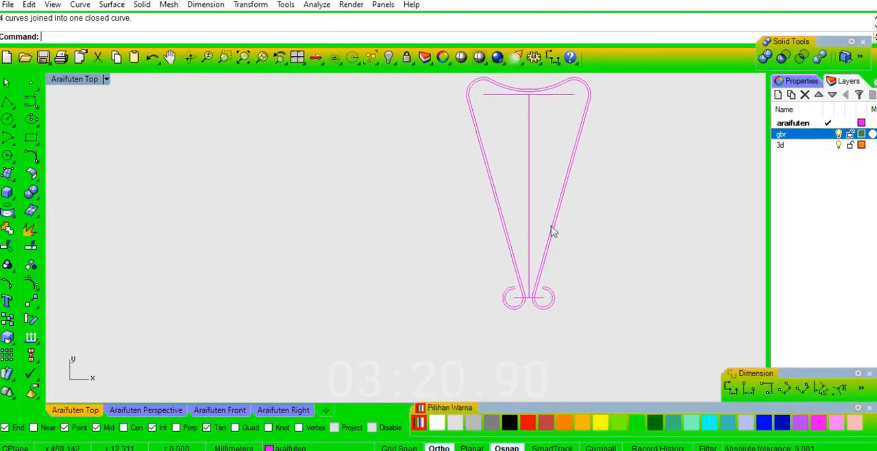
pyautogui.write('l')
pyautogui.press('Return')
pyautogui.scroll(4, 469, 101)
pyautogui.scroll(1, 467, 97)
pyautogui.click(464, 95)
pyautogui.scroll(-4, 476, 117)
pyautogui.scroll(4, 555, 329)
pyautogui.click(529, 301)
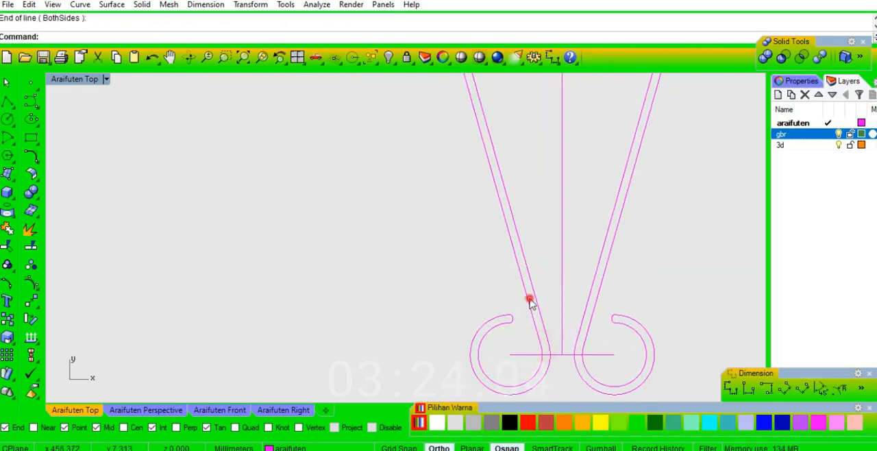
# Offset the slanted line beside the left clip edge 0.8 mm outward through the left hook's centre, and undo the last deletion
pyautogui.click(573, 346)
pyautogui.click(579, 344)
pyautogui.write('offset')
pyautogui.press('Return')
pyautogui.write('.8')
pyautogui.press('Return')
pyautogui.click(441, 238)
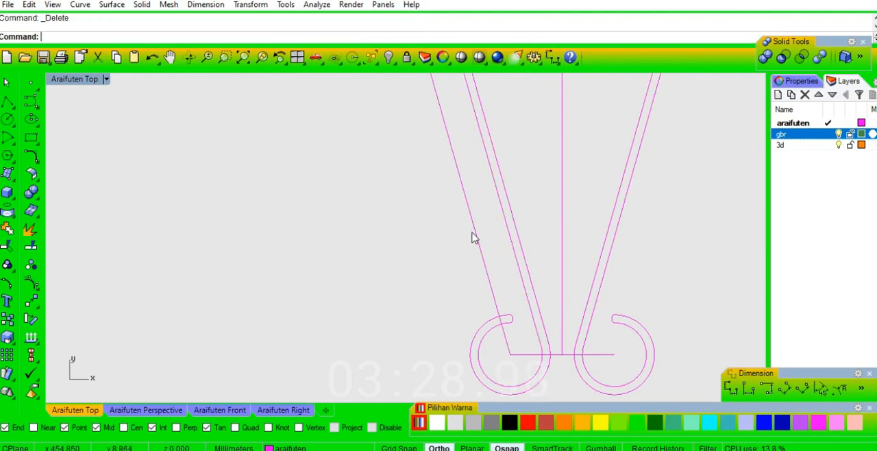
pyautogui.hotkey('ctrl', 'z')
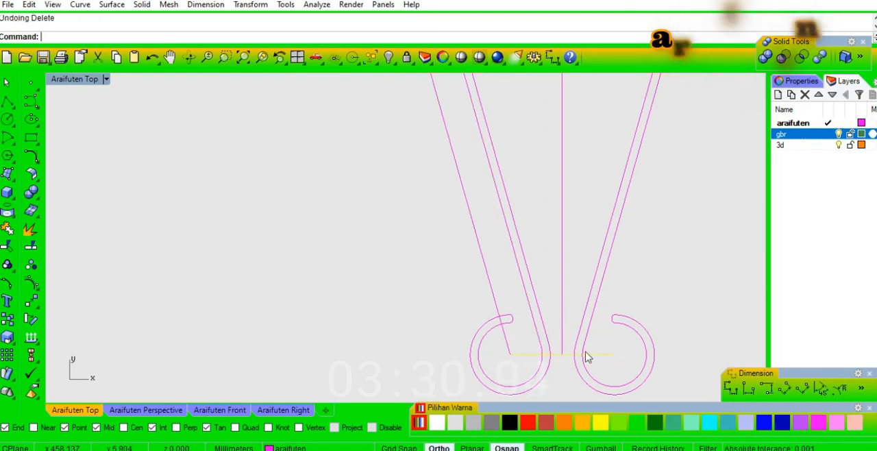
# Place a point object at the centre of the left hook, on the lower end of the offset line
pyautogui.moveTo(551, 335); pyautogui.dragTo(533, 227, button='right')
pyautogui.click(489, 250)
pyautogui.scroll(-6, 534, 299)
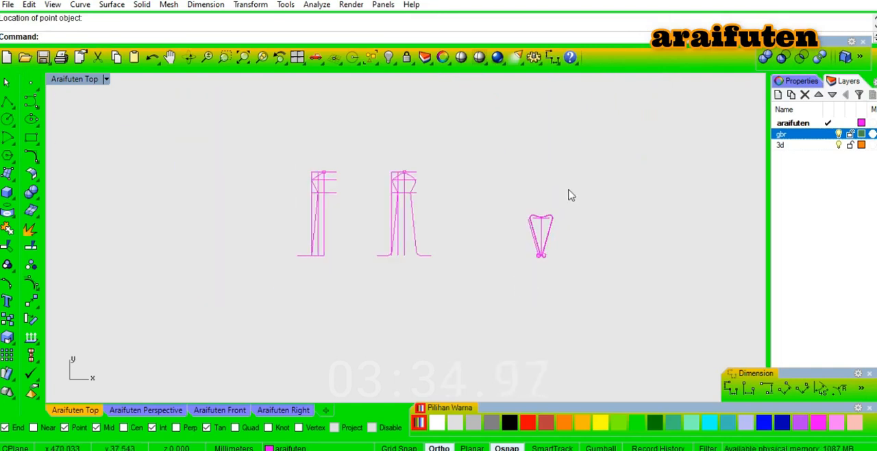
# Copy the handle and clip profile drawings to the right and draw a vertical separator line between originals and copies
pyautogui.moveTo(370, 304); pyautogui.dragTo(369, 305)
pyautogui.scroll(-2, 288, 264)
pyautogui.click(368, 288)
pyautogui.click(563, 288)
pyautogui.press('Return')
pyautogui.write('l')
pyautogui.press('Return')
pyautogui.click(495, 178)
pyautogui.click(491, 309)
# Delete the construction lines around the copied handle, keeping only its outline, vertical centre line and top point
pyautogui.scroll(12, 574, 223)
pyautogui.moveTo(579, 287); pyautogui.dragTo(504, 215, button='right')
pyautogui.scroll(5, 497, 206)
pyautogui.moveTo(534, 147); pyautogui.dragTo(499, 176)
pyautogui.press('Delete')
pyautogui.scroll(3, 465, 175)
pyautogui.scroll(-3, 540, 270)
pyautogui.moveTo(333, 185); pyautogui.dragTo(331, 186)
pyautogui.press('Delete')
pyautogui.scroll(-10, 501, 155)
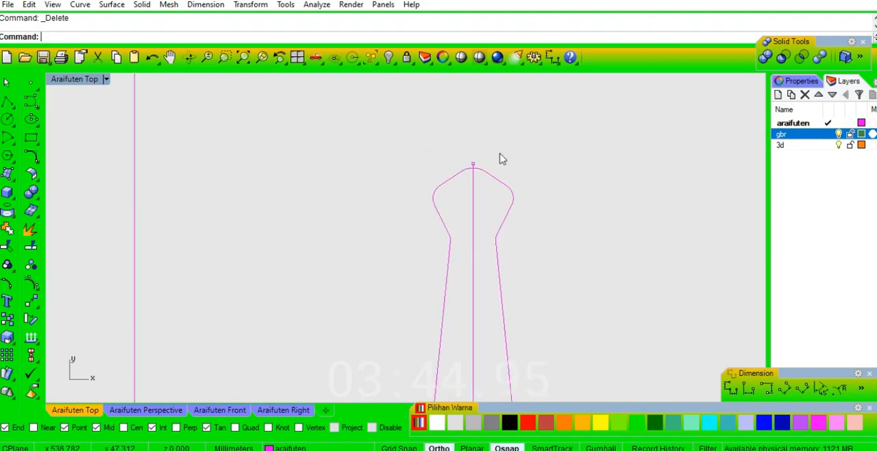
# Delete the horizontal construction lines from the copied clip profile, keeping the centre line and the offset slanted line
pyautogui.scroll(5, 504, 305)
pyautogui.scroll(-5, 507, 291)
pyautogui.moveTo(565, 216); pyautogui.dragTo(456, 213, button='right')
pyautogui.scroll(8, 580, 226)
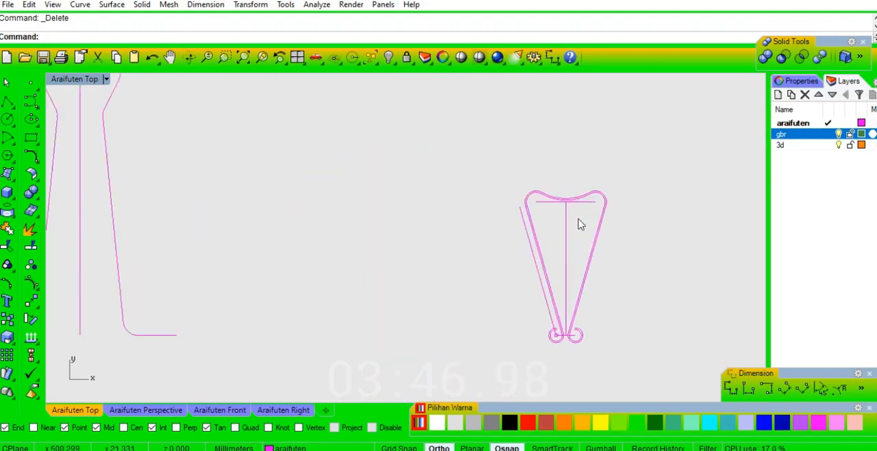
pyautogui.scroll(-6, 579, 167)
pyautogui.scroll(15, 570, 309)
pyautogui.moveTo(622, 255); pyautogui.dragTo(595, 295)
pyautogui.press('Delete')
pyautogui.scroll(-8, 596, 296)
pyautogui.scroll(-8, 596, 300)
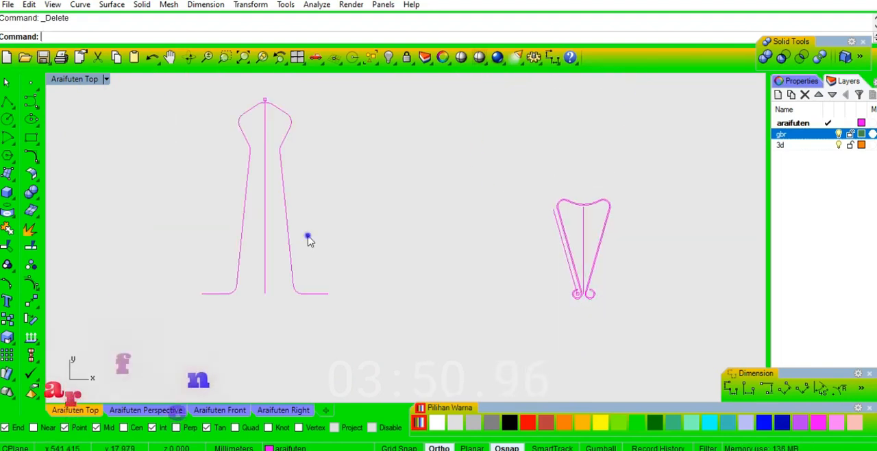
# Try a flat-capped pipe along the copied handle outline with start and end radii of 1.7 mm
pyautogui.scroll(-1, 307, 242)
pyautogui.moveTo(307, 242); pyautogui.dragTo(413, 260, button='right')
pyautogui.write('Pip')
pyautogui.press('Return')
pyautogui.click(432, 302)
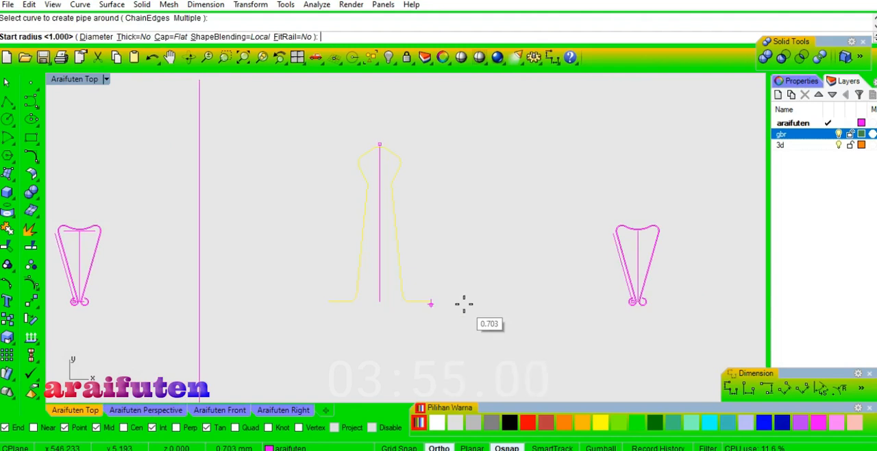
pyautogui.write('1.7')
pyautogui.press('Return')
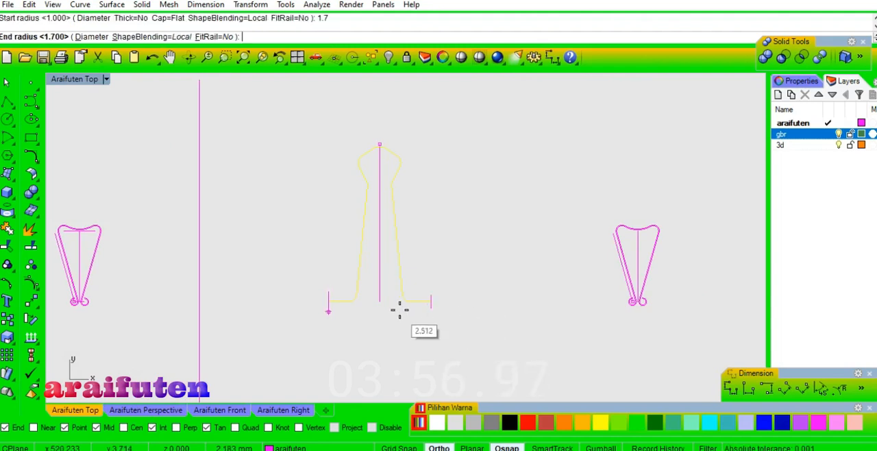
pyautogui.scroll(3, 402, 307)
pyautogui.press('Return')
pyautogui.scroll(-3, 418, 319)
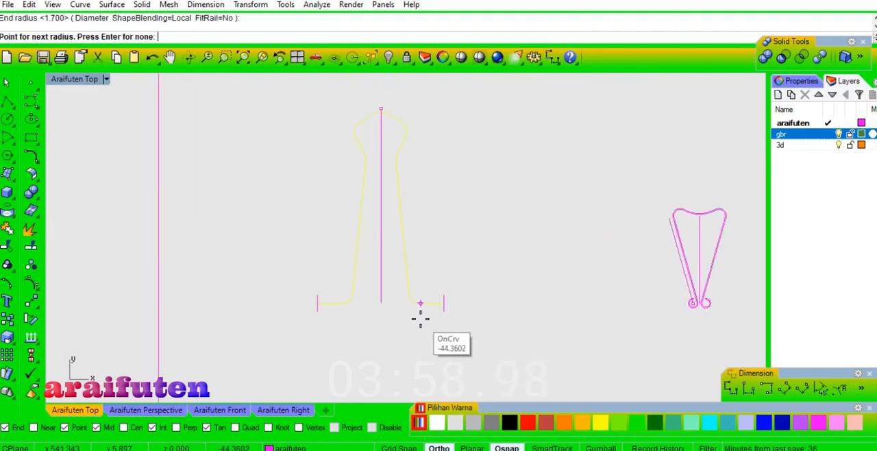
pyautogui.press('Return')
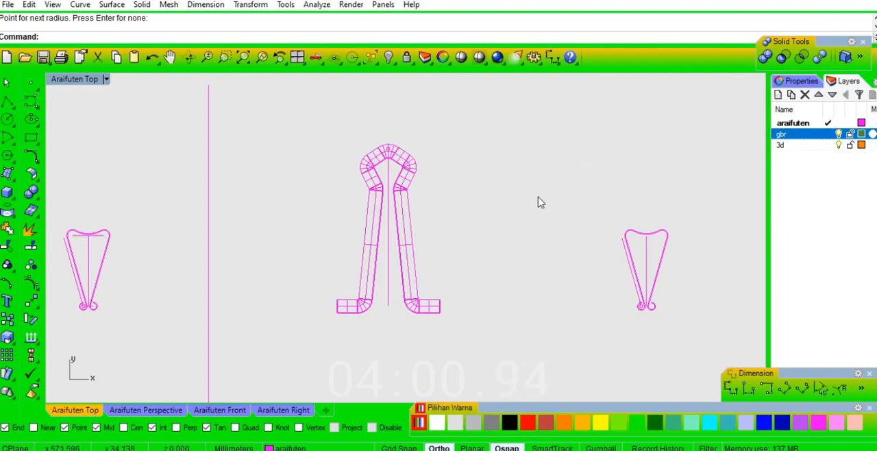
pyautogui.hotkey('ctrl', 'z')
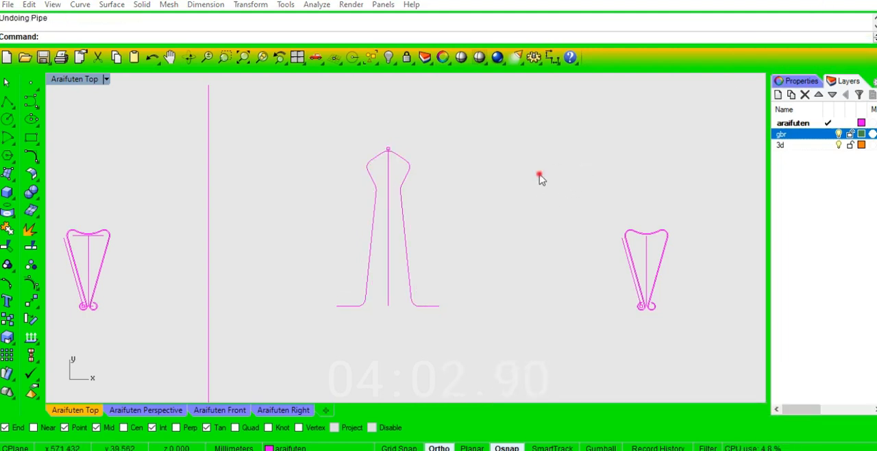
# Pipe the copied handle outline with flat caps and a 0.7 mm radius at both ends
pyautogui.write('Pip')
pyautogui.press('Return')
pyautogui.click(440, 308)
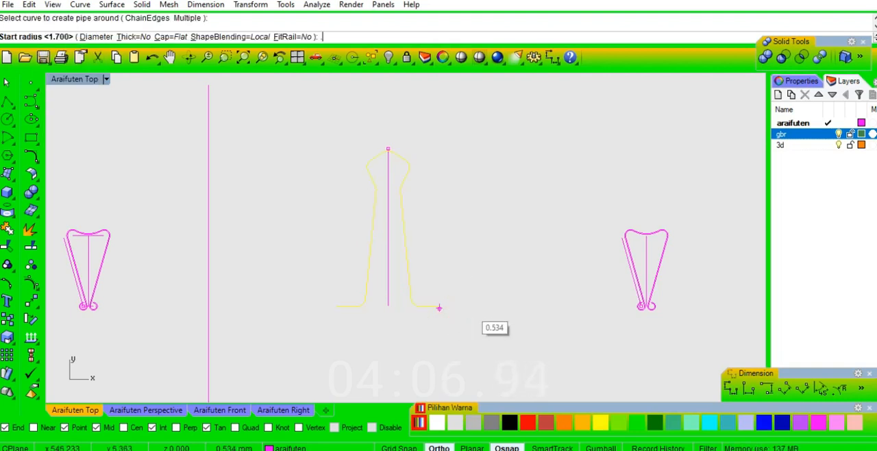
pyautogui.write('.7')
pyautogui.press('Return')
pyautogui.rightClick(476, 305)
pyautogui.rightClick(479, 304)
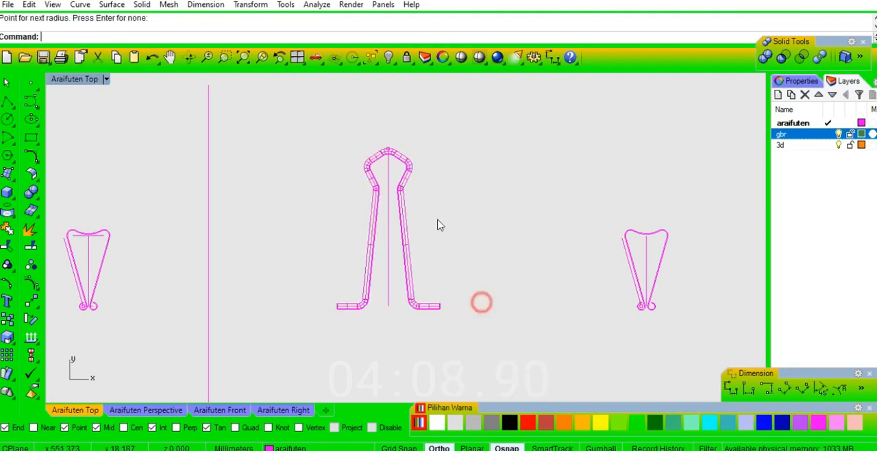
# Group the piped handle with its centre line and point, and group the copied clip profile curves separately
pyautogui.scroll(4, 388, 141)
pyautogui.scroll(-5, 344, 98)
pyautogui.moveTo(544, 109); pyautogui.dragTo(385, 326)
pyautogui.click(496, 329)
pyautogui.scroll(6, 469, 250)
pyautogui.click(451, 251)
pyautogui.scroll(-8, 370, 243)
pyautogui.click(555, 274)
pyautogui.moveTo(555, 274); pyautogui.dragTo(460, 273, button='right')
pyautogui.scroll(5, 521, 227)
pyautogui.moveTo(528, 149); pyautogui.dragTo(408, 336)
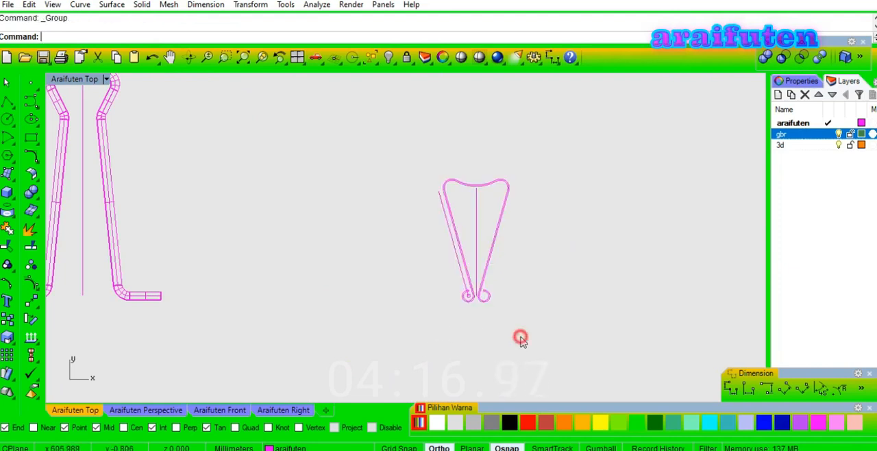
# Move the clip profile group from its centre line's lower end onto the lower end of the handle's centre line
pyautogui.scroll(4, 498, 290)
pyautogui.click(481, 293)
pyautogui.moveTo(478, 318); pyautogui.dragTo(554, 310, button='right')
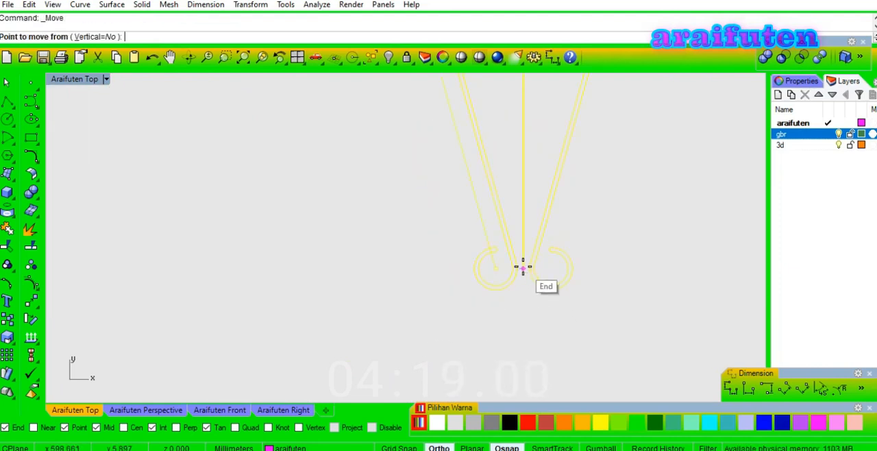
pyautogui.click(523, 267)
pyautogui.rightClick(6, 428)
pyautogui.scroll(-10, 551, 228)
pyautogui.moveTo(278, 235); pyautogui.dragTo(484, 263, button='right')
pyautogui.scroll(2, 393, 271)
pyautogui.click(363, 273)
pyautogui.scroll(-8, 540, 242)
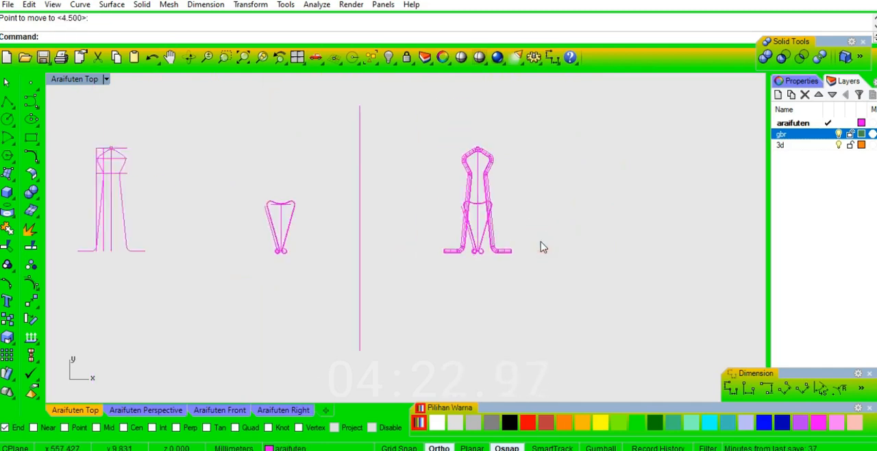
# Clear the original drawings and separator line from view, leaving only the piped handle and overlapping clip profile
pyautogui.scroll(-5, 541, 247)
pyautogui.moveTo(211, 339); pyautogui.dragTo(213, 338)
pyautogui.click(415, 287)
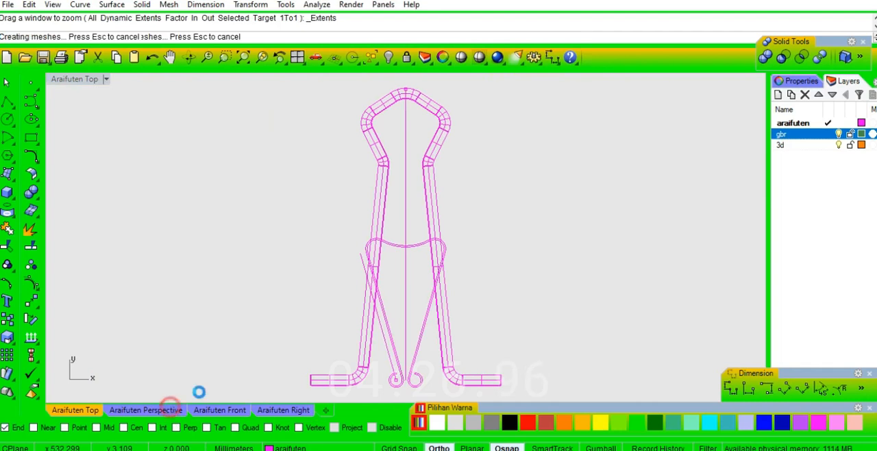
# Rotate the clip profile group in 3D about the shared centre line so it stands perpendicular to the handle
pyautogui.click(175, 405)
pyautogui.middleClick(394, 201)
pyautogui.click(410, 184)
pyautogui.moveTo(403, 238); pyautogui.dragTo(515, 208, button='right')
pyautogui.scroll(-4, 515, 207)
pyautogui.scroll(4, 375, 267)
pyautogui.moveTo(374, 267); pyautogui.dragTo(379, 300, button='right')
pyautogui.scroll(4, 379, 300)
pyautogui.click(378, 290)
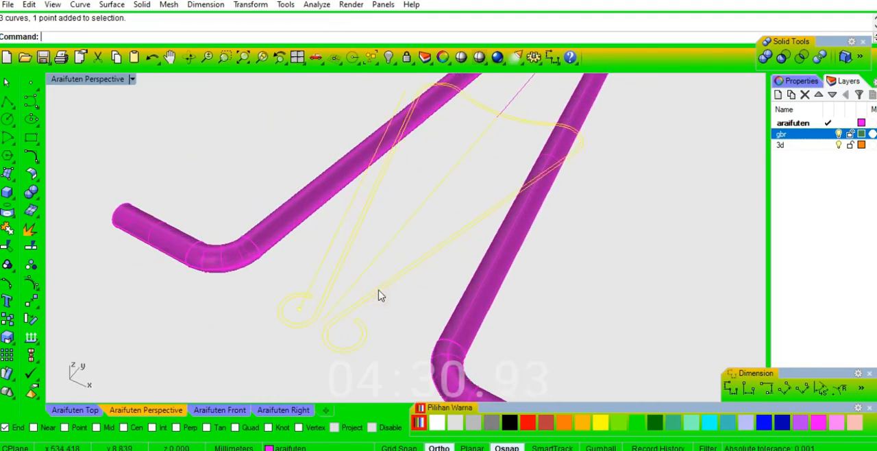
pyautogui.click(325, 316)
pyautogui.click(382, 245)
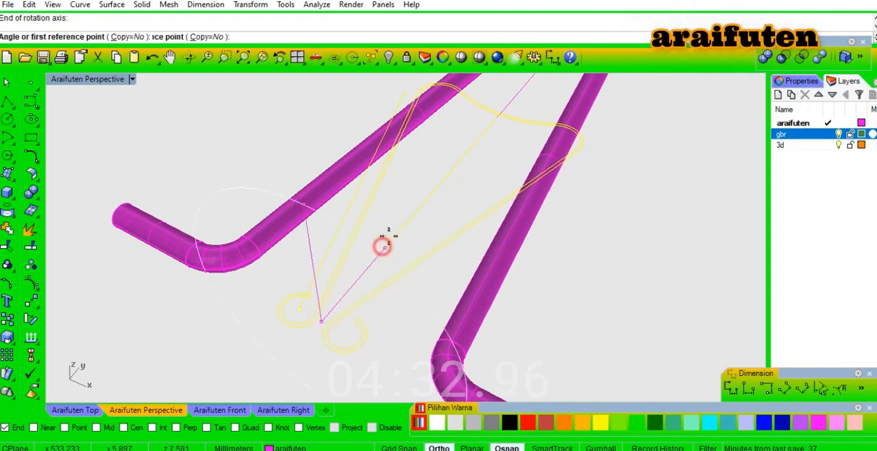
pyautogui.scroll(-5, 394, 239)
pyautogui.click(506, 358)
pyautogui.click(386, 381)
# Try to copy the handle group from the centre line's lower end to the point at the upper hook's centre
pyautogui.moveTo(368, 327); pyautogui.dragTo(313, 285, button='right')
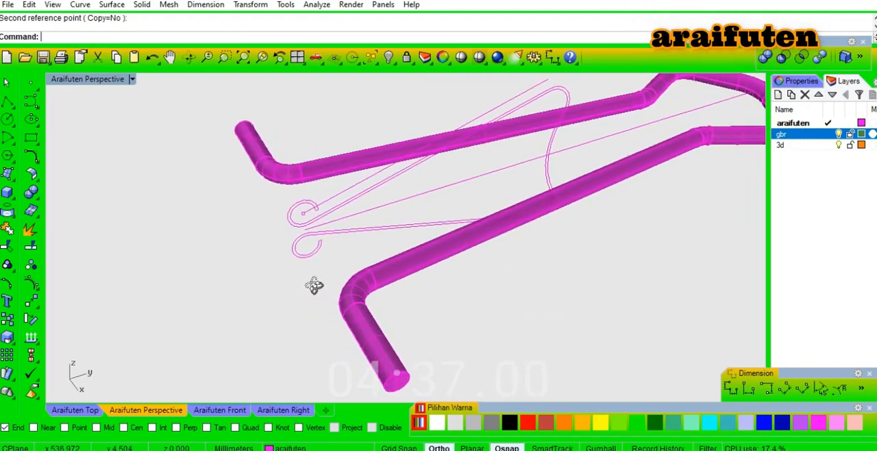
pyautogui.click(421, 266)
pyautogui.moveTo(343, 230); pyautogui.dragTo(342, 249, button='right')
pyautogui.scroll(4, 342, 248)
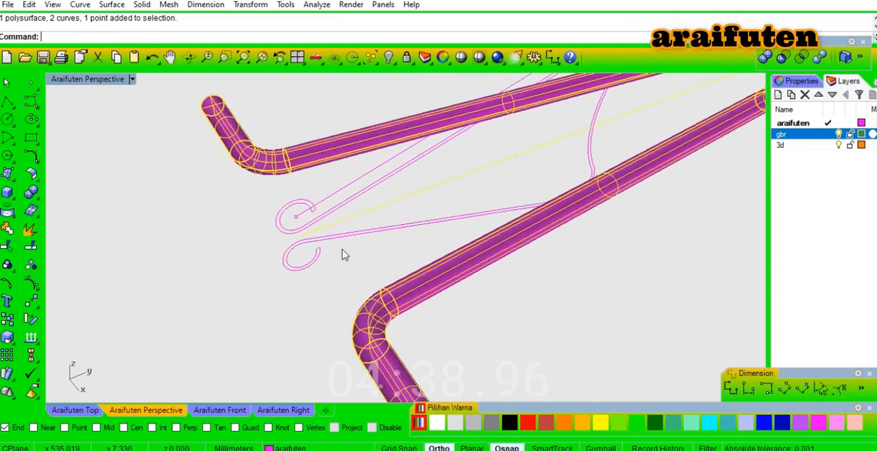
pyautogui.write('co')
pyautogui.press('Return')
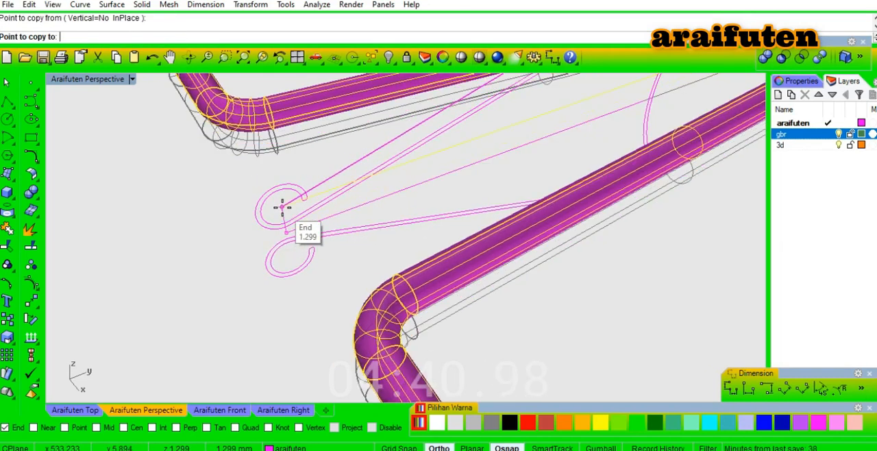
pyautogui.click(281, 206)
pyautogui.press('Return')
pyautogui.hotkey('ctrl', 'z')
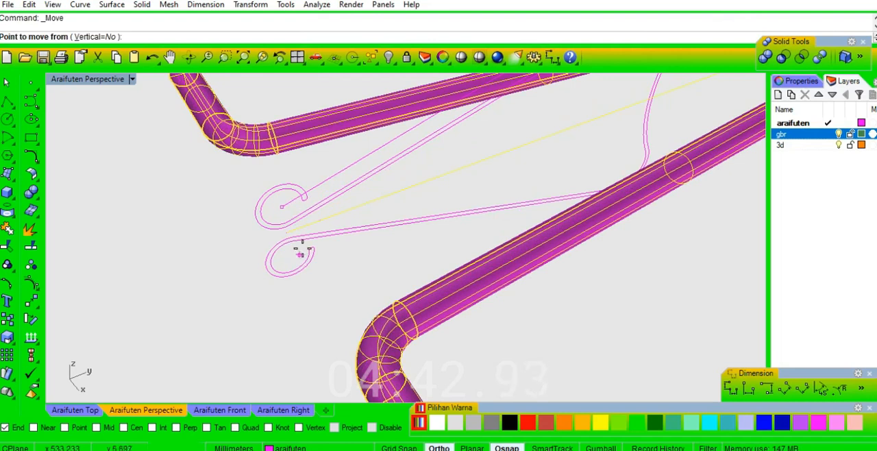
# Move the handle group from the centre line's lower end to the point at the upper hook's centre
pyautogui.scroll(2, 299, 253)
pyautogui.click(276, 226)
pyautogui.click(266, 179)
# Rotate the handle group in the side plane about the upper hook's centre until it aligns with the slanted guide line
pyautogui.moveTo(445, 288); pyautogui.dragTo(394, 275, button='right')
pyautogui.scroll(-5, 429, 288)
pyautogui.scroll(1, 404, 266)
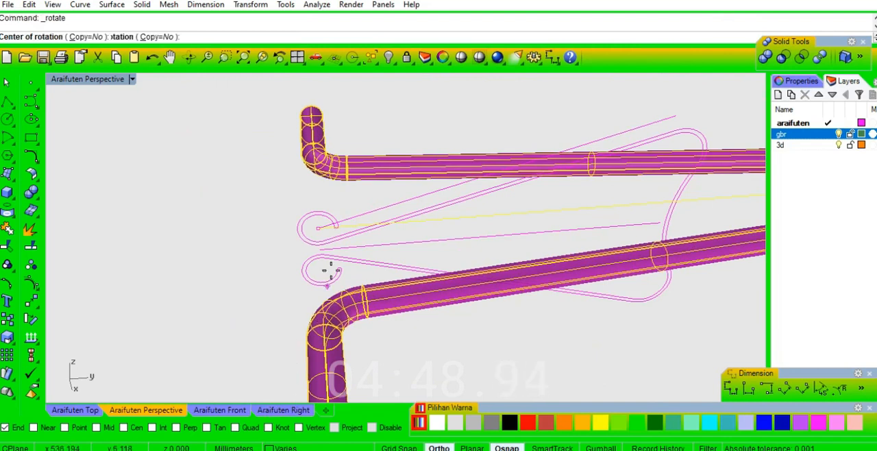
pyautogui.click(318, 227)
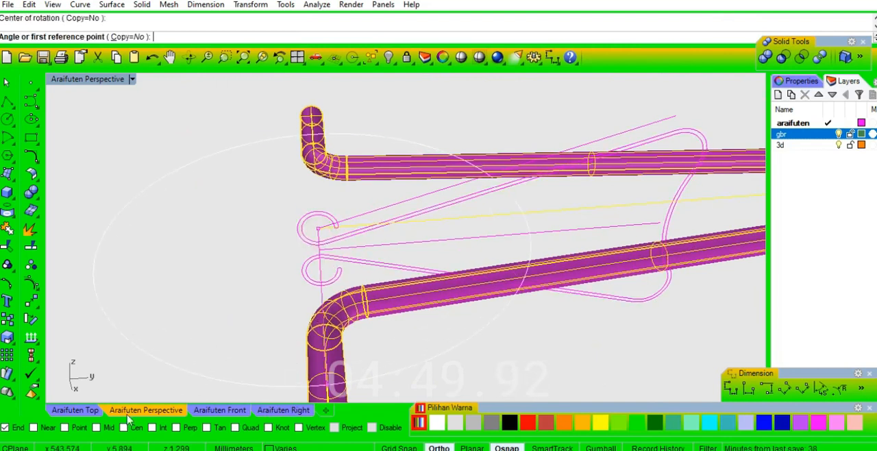
pyautogui.click(282, 411)
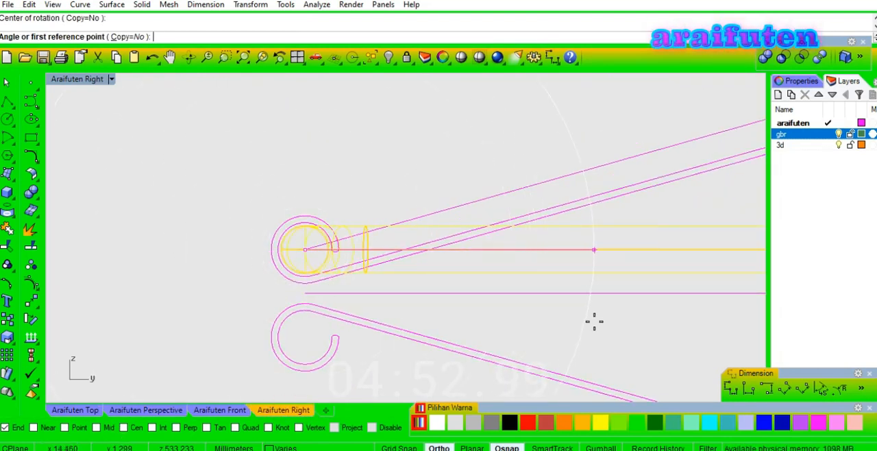
pyautogui.click(594, 322)
pyautogui.click(41, 427)
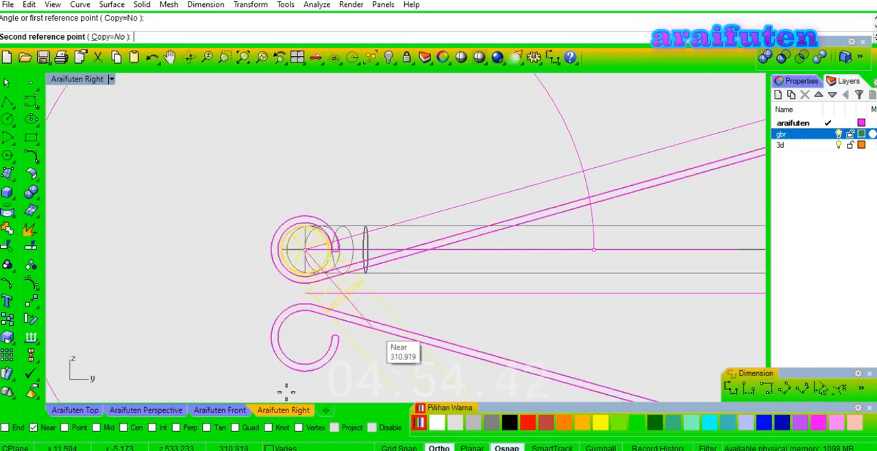
pyautogui.click(168, 410)
pyautogui.scroll(2, 459, 213)
pyautogui.scroll(2, 412, 164)
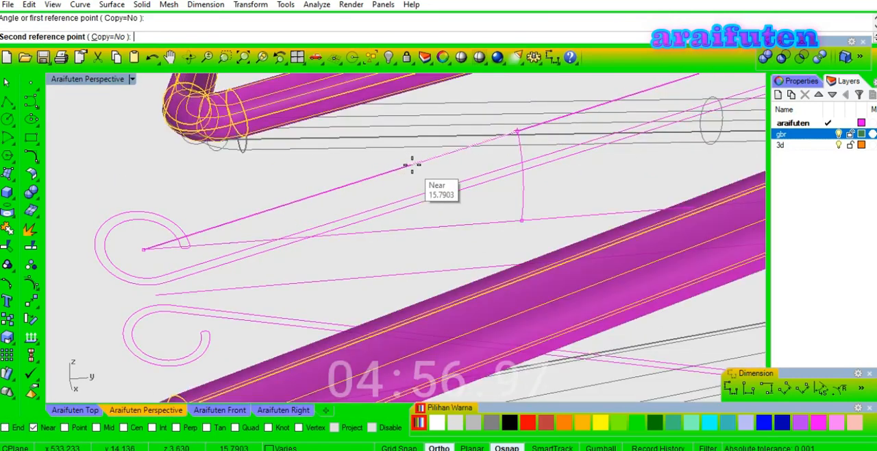
pyautogui.click(347, 179)
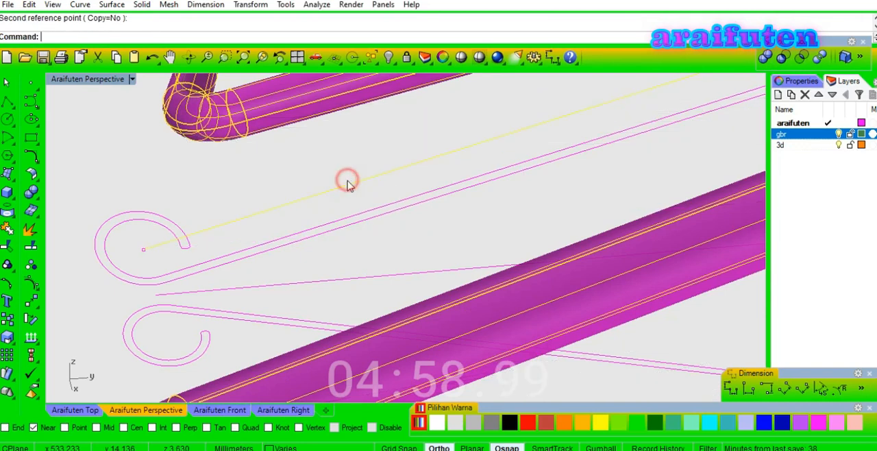
# Mirror a copy of the handle group across the clip's horizontal centre line into the lower hook
pyautogui.scroll(-5, 407, 237)
pyautogui.moveTo(411, 268); pyautogui.dragTo(408, 275, button='right')
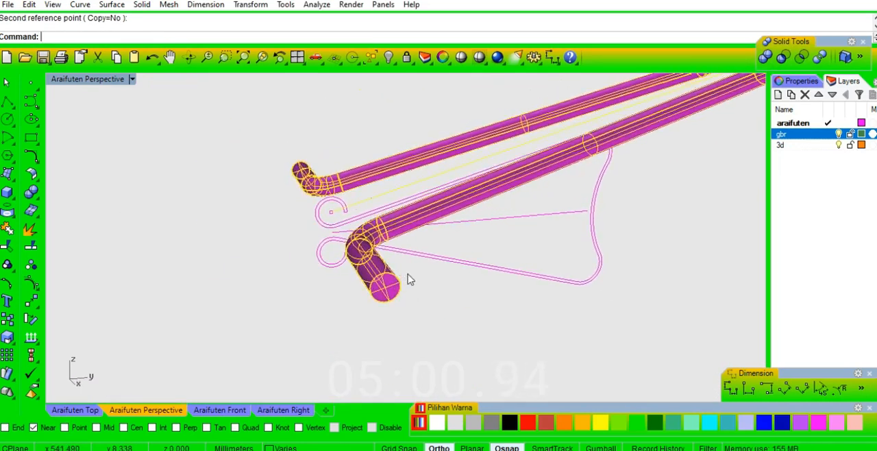
pyautogui.write('mi')
pyautogui.press('Return')
pyautogui.click(481, 225)
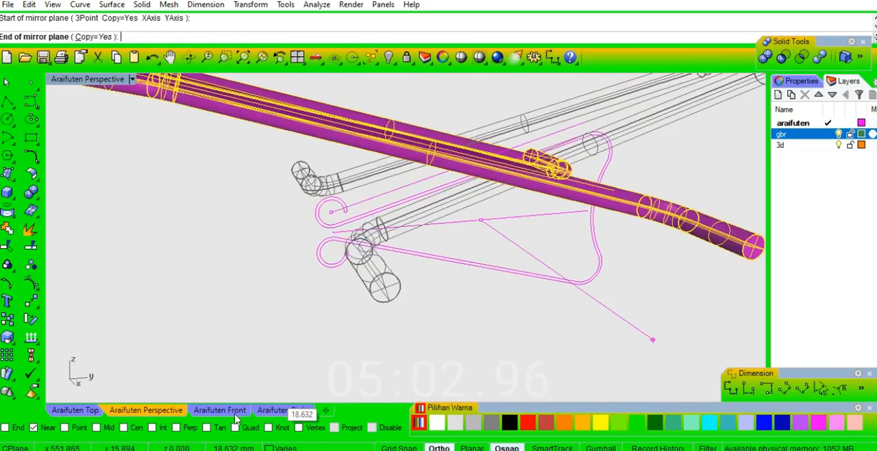
pyautogui.click(288, 411)
pyautogui.click(219, 246)
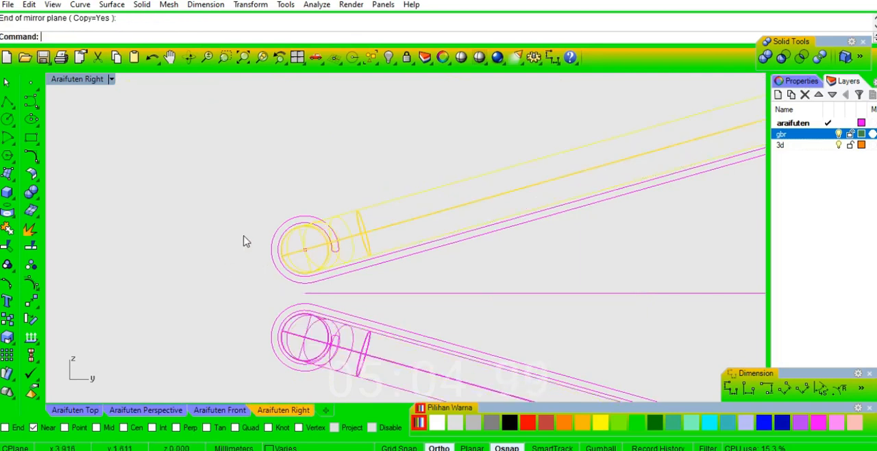
# Extrude the closed clip profile as a solid to both sides, 13 mm each way, up to the handle pipe's end centre
pyautogui.moveTo(235, 251); pyautogui.dragTo(567, 196, button='right')
pyautogui.click(563, 115)
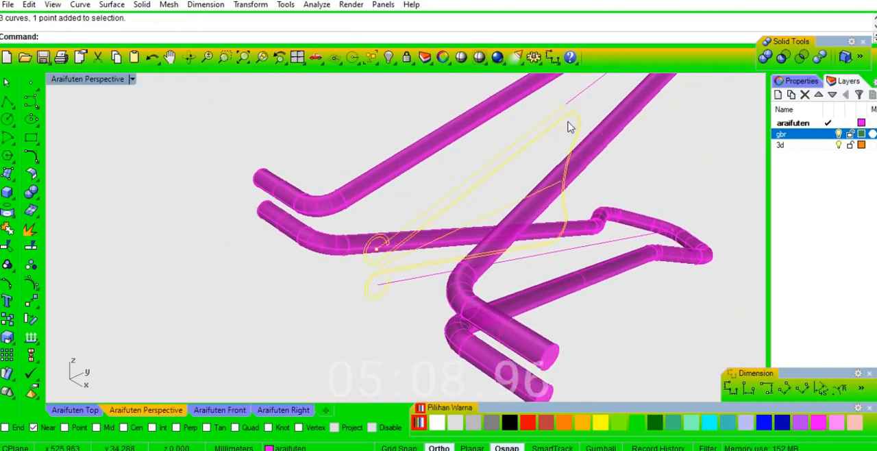
pyautogui.click(577, 117)
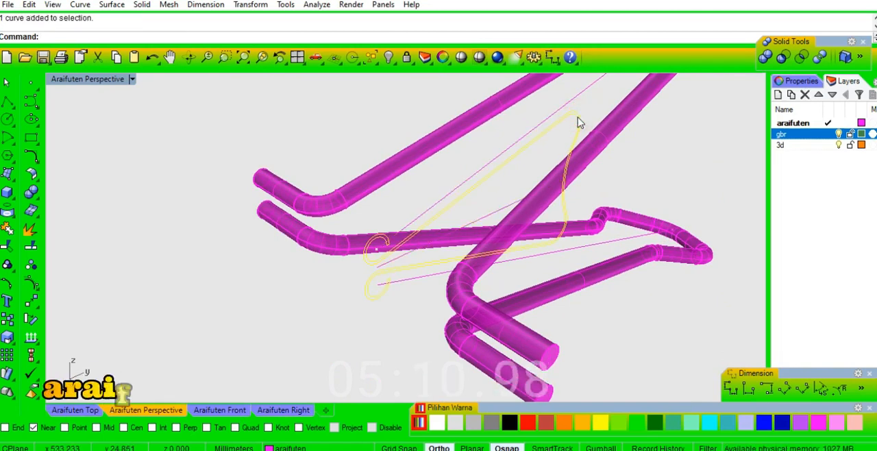
pyautogui.press('F4')
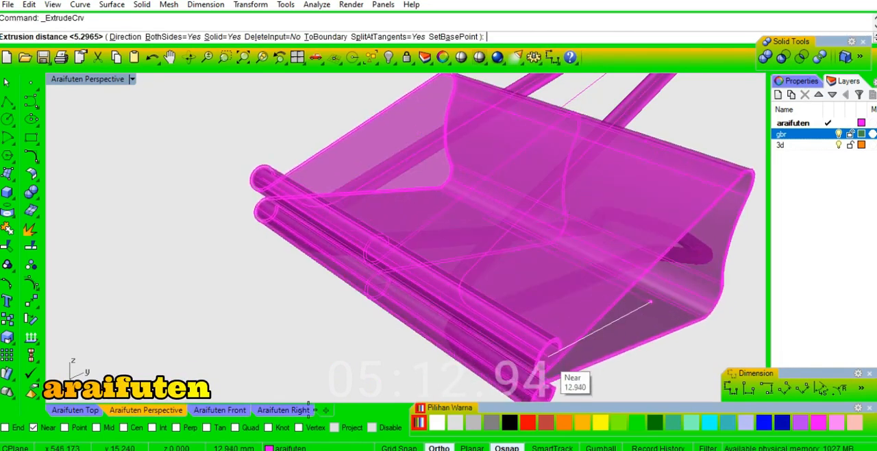
pyautogui.click(126, 428)
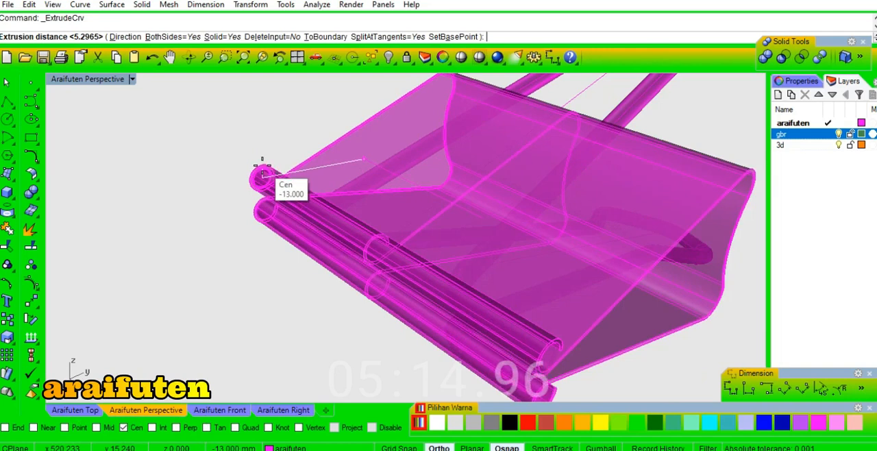
pyautogui.click(256, 171)
pyautogui.click(210, 161)
pyautogui.scroll(-2, 210, 161)
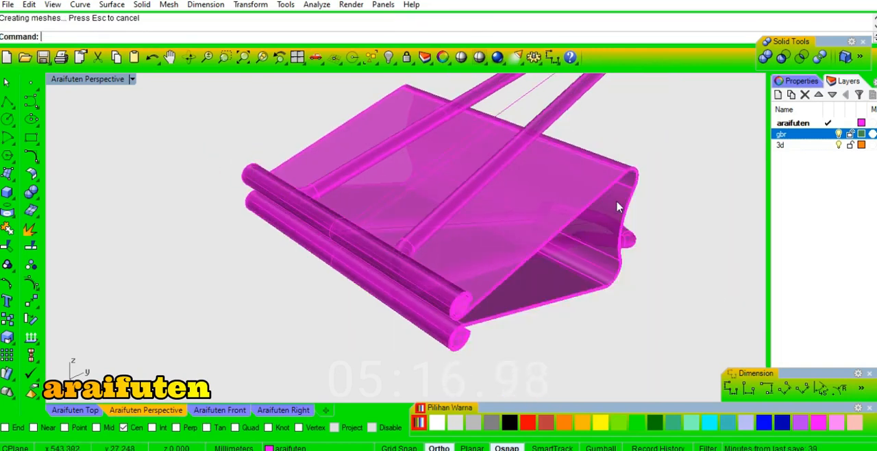
# Change the extruded clip body's display colour to dark green, leaving both wire handles magenta
pyautogui.click(613, 211)
pyautogui.moveTo(630, 324); pyautogui.dragTo(411, 248, button='right')
pyautogui.scroll(7, 270, 243)
pyautogui.moveTo(266, 227); pyautogui.dragTo(411, 250, button='right')
pyautogui.scroll(-8, 245, 221)
pyautogui.scroll(-5, 442, 238)
pyautogui.middleClick(487, 240)
pyautogui.click(502, 232)
pyautogui.moveTo(516, 309); pyautogui.dragTo(450, 313, button='right')
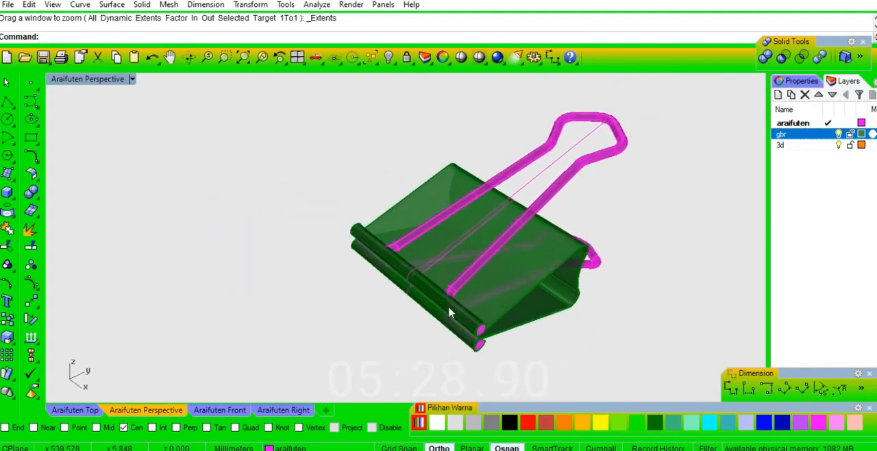